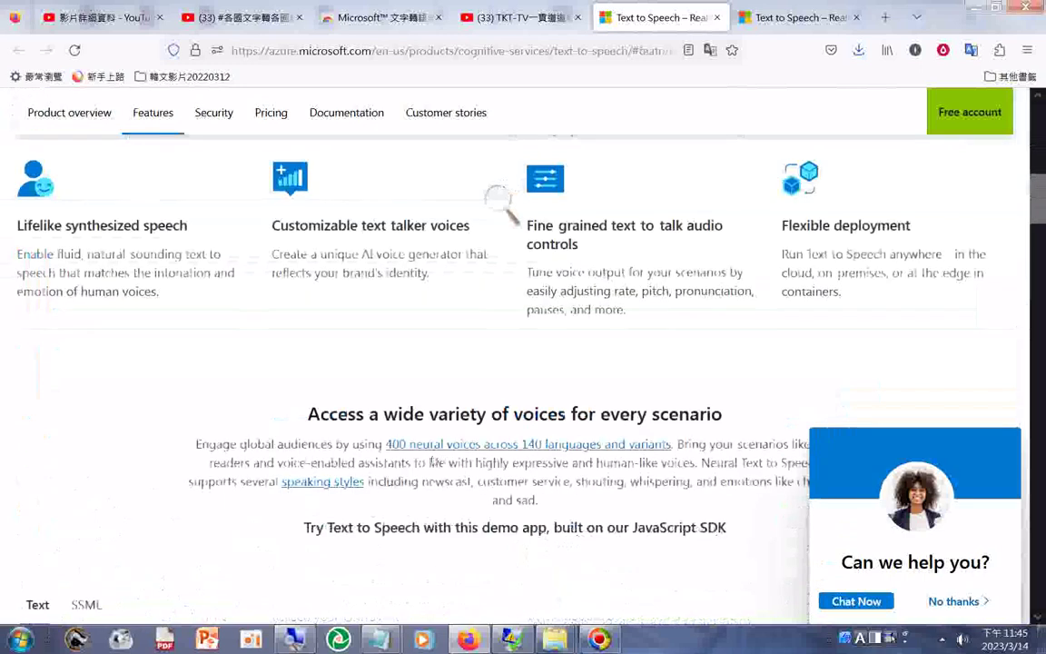
Show the Text to Speech demo, switch to Notepad with 中文土耳其文泰文.xml, and locate the Japanese heading "I-Kuan-Tao Shen-Yuan Villa Yiho Holy Temple概要"
scroll(463, 445, "down", 5)
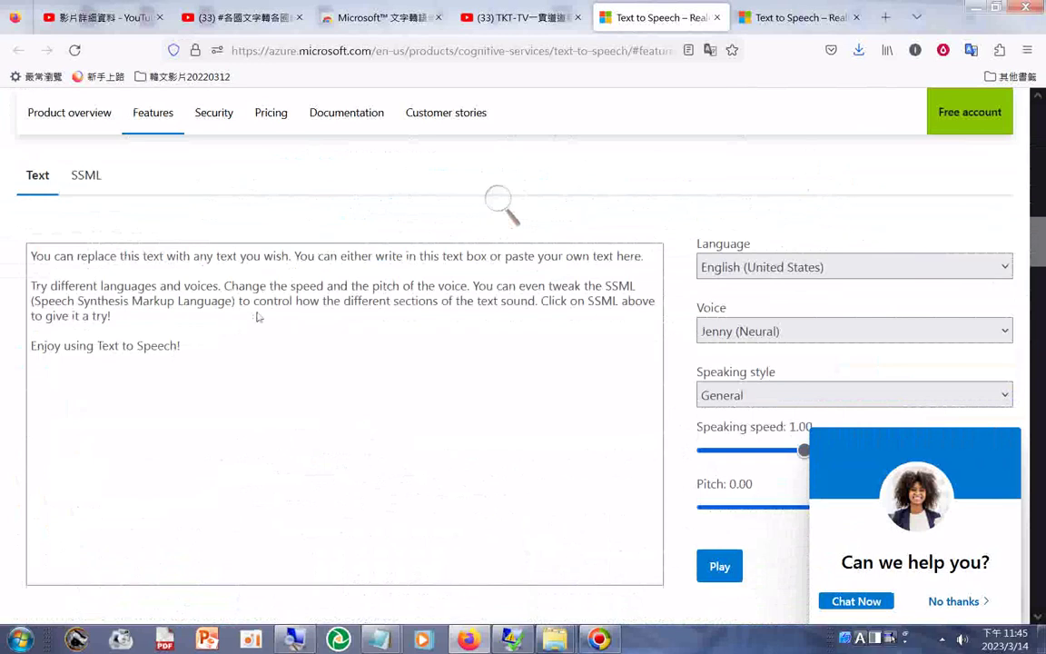
scroll(316, 388, "down", 2)
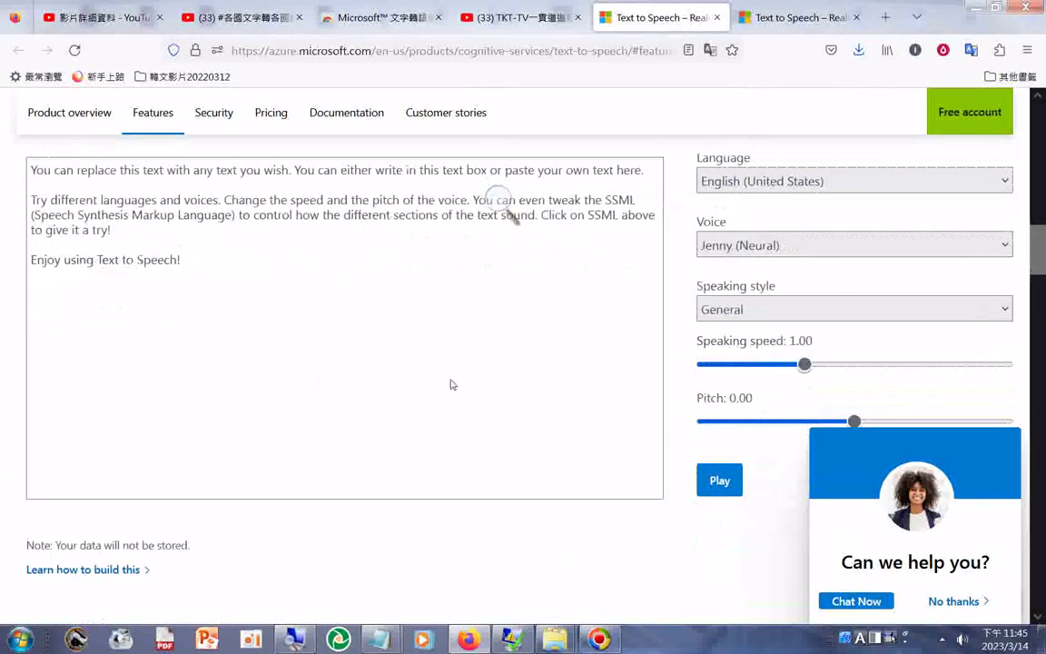
scroll(450, 385, "up", 2)
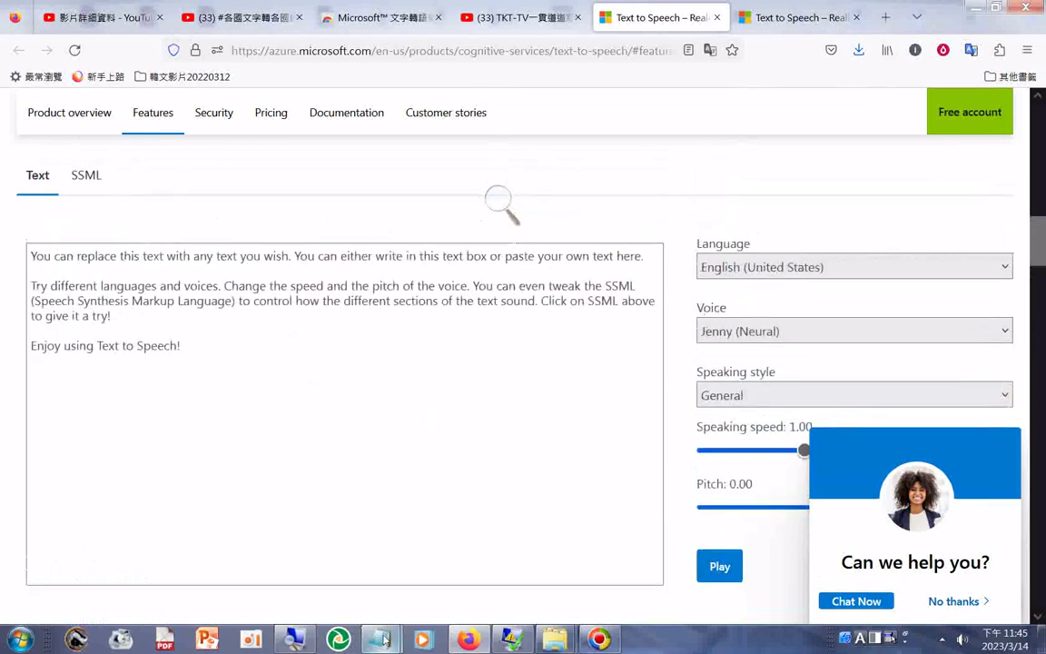
mouse_move(384, 638)
left_click(448, 566)
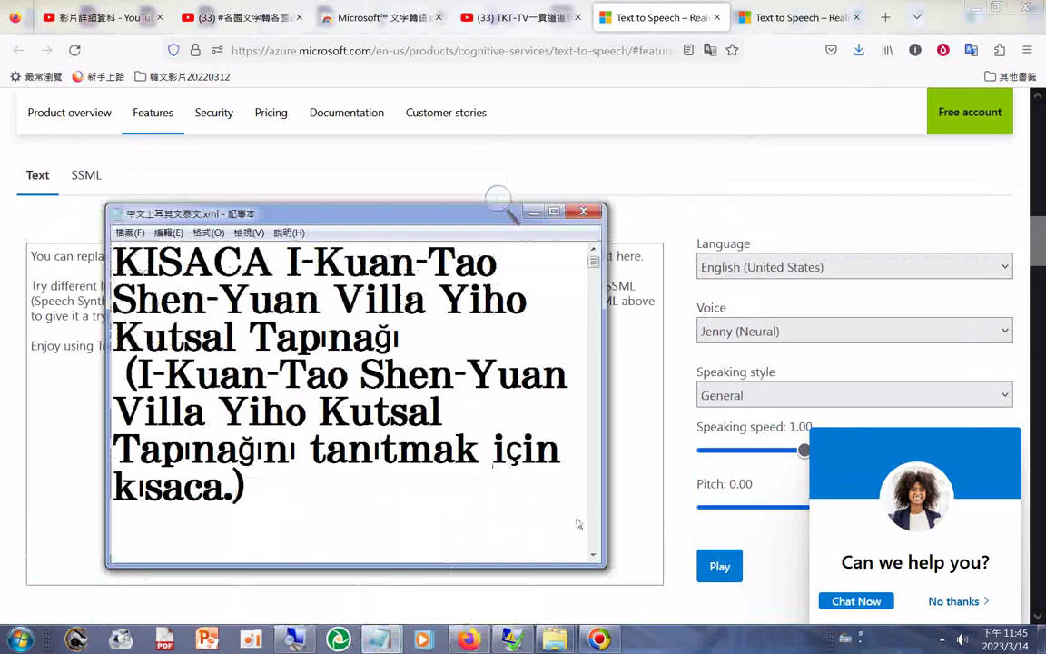
left_click(595, 389)
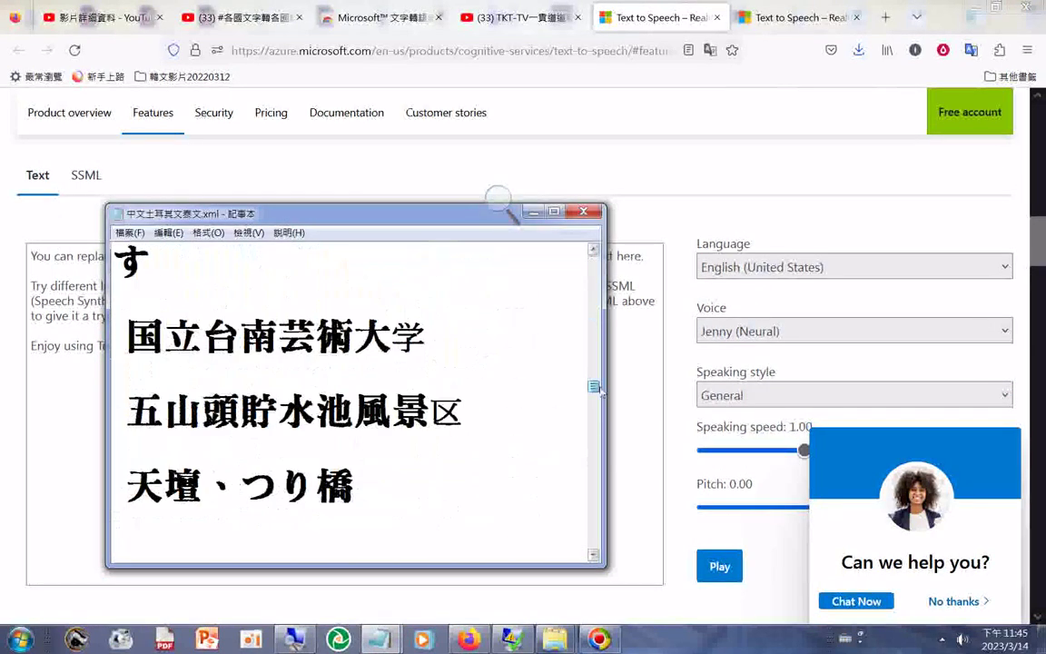
mouse_move(598, 391)
left_mouse_down()
mouse_move(595, 415)
mouse_move(594, 384)
left_mouse_up()
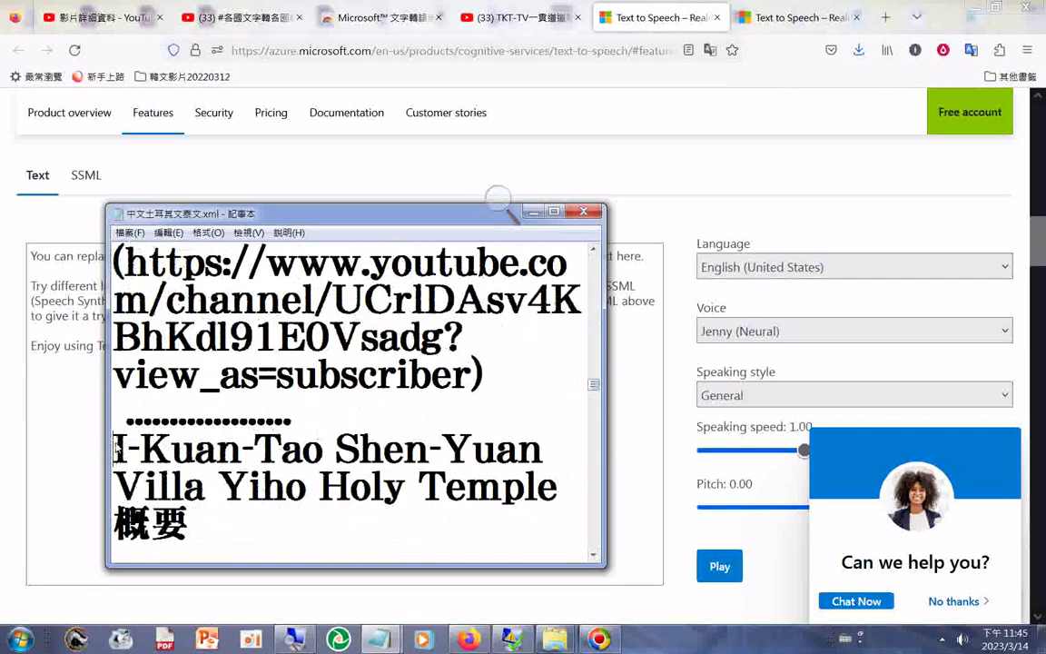
Copy the Japanese introduction from its heading through the YouTube channel link that ends it
left_click_drag(115, 448, 544, 448)
scroll(593, 388, "down", 6)
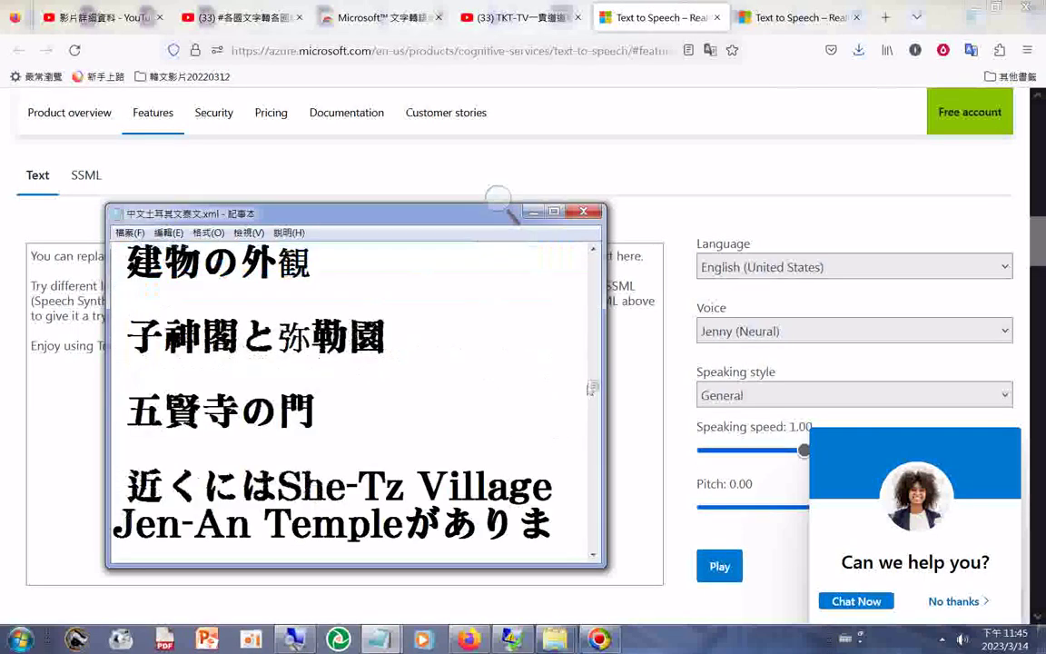
left_click_drag(593, 388, 543, 400)
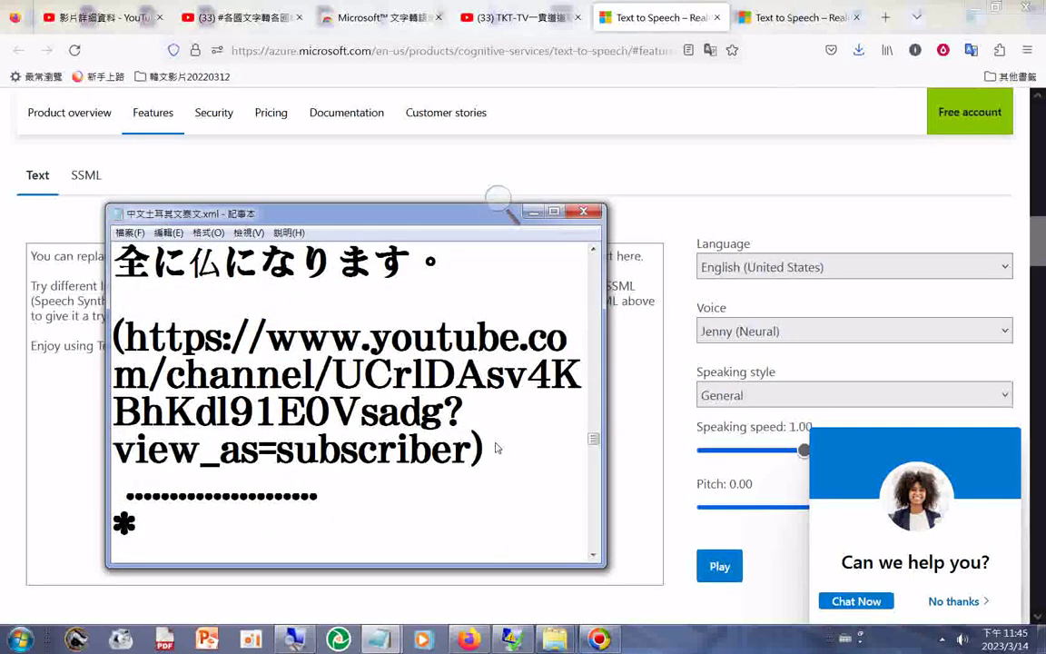
left_click_drag(502, 448, 113, 259)
right_click(409, 372)
left_click(413, 375)
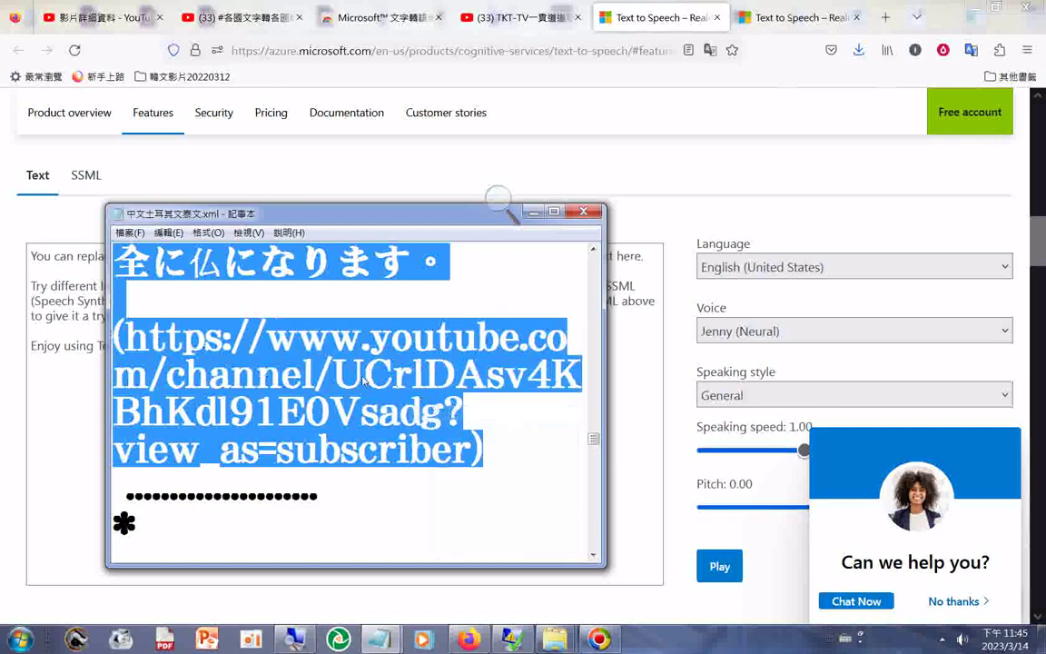
Switch to the browser and replace all the sample text in the Text to Speech demo with the copied Japanese text
left_click(65, 465)
left_click_drag(192, 355, 3, 218)
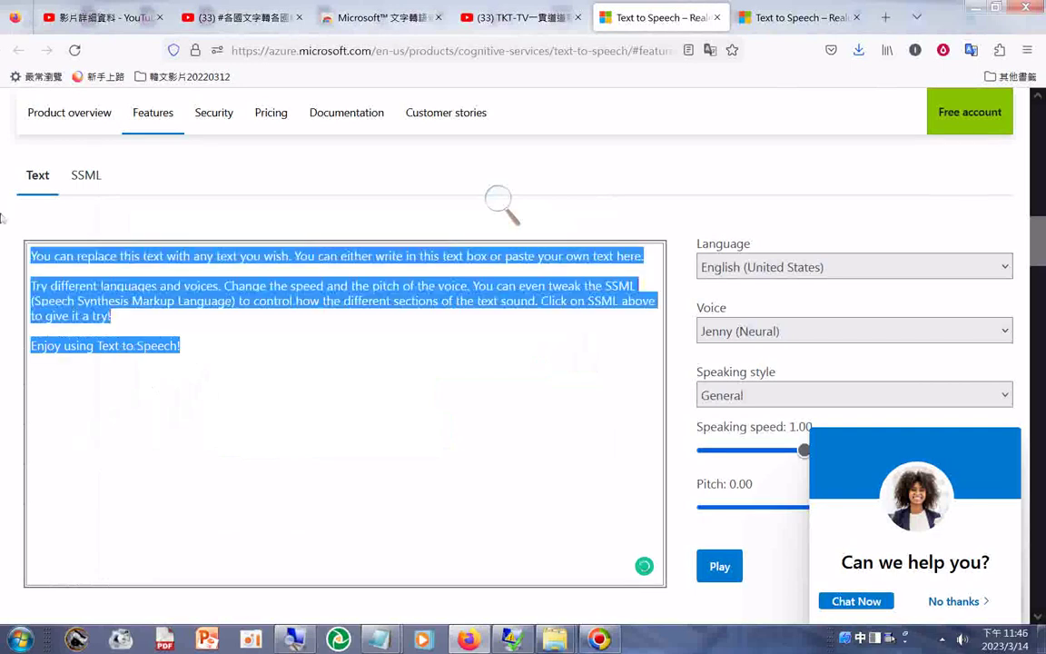
right_click(162, 310)
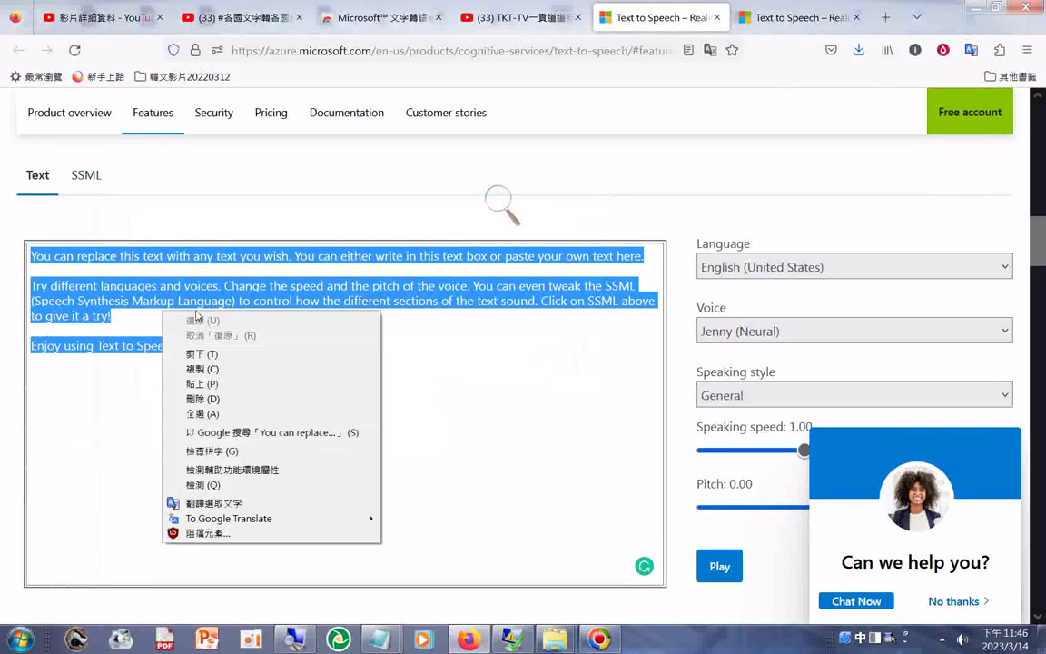
left_click(218, 391)
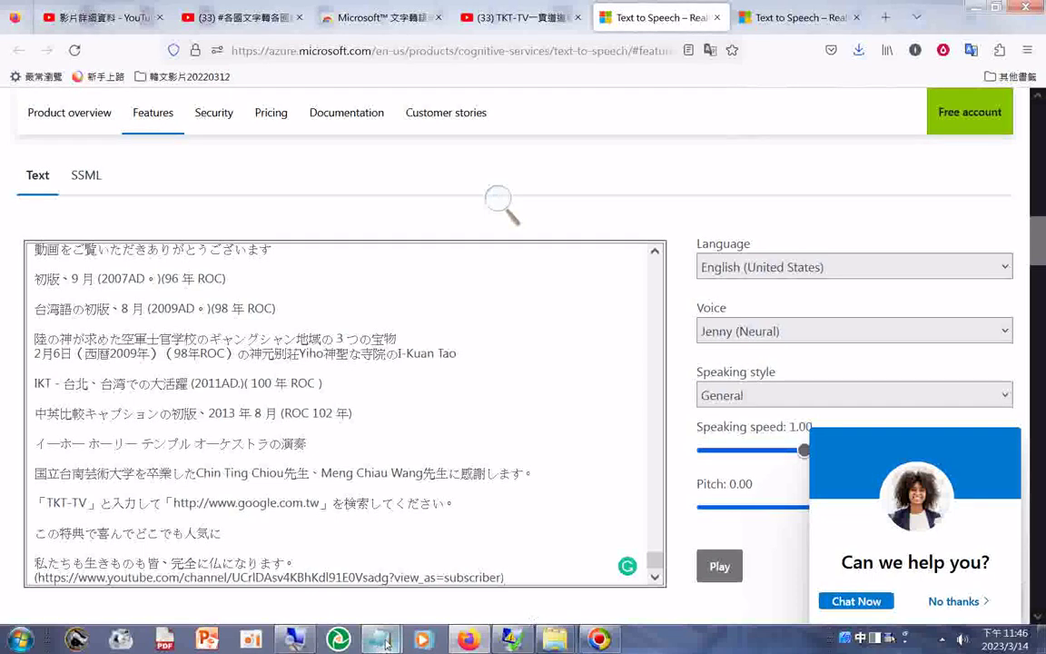
Switch to the other Notepad window of 中文土耳其文泰文.xml and change the first character of the gate heading to make it read 大道之門及選聖
mouse_move(386, 643)
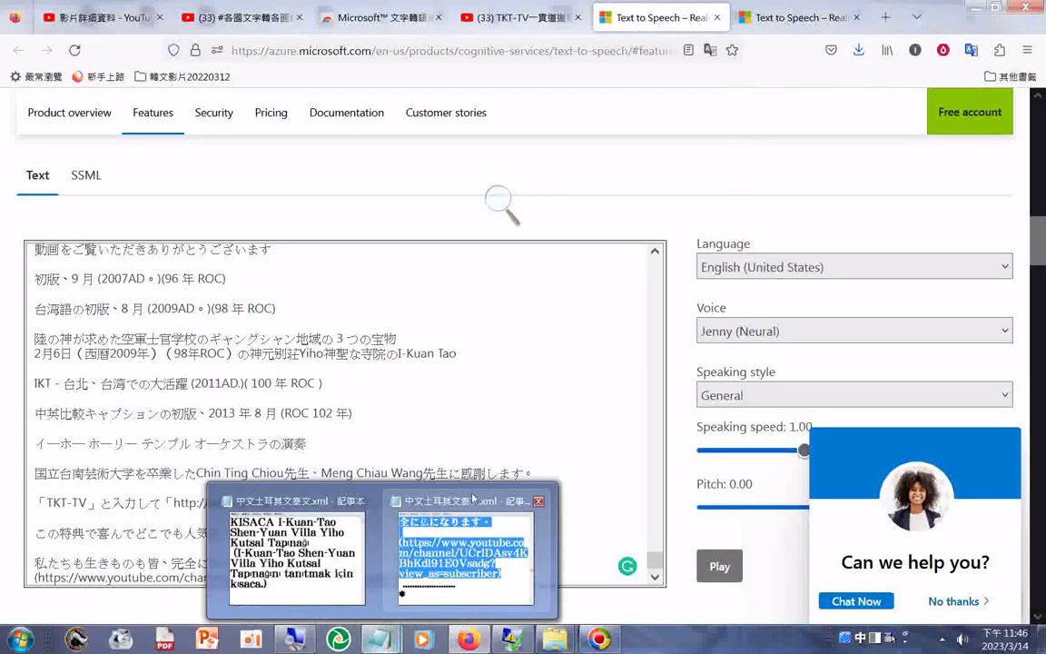
mouse_move(324, 501)
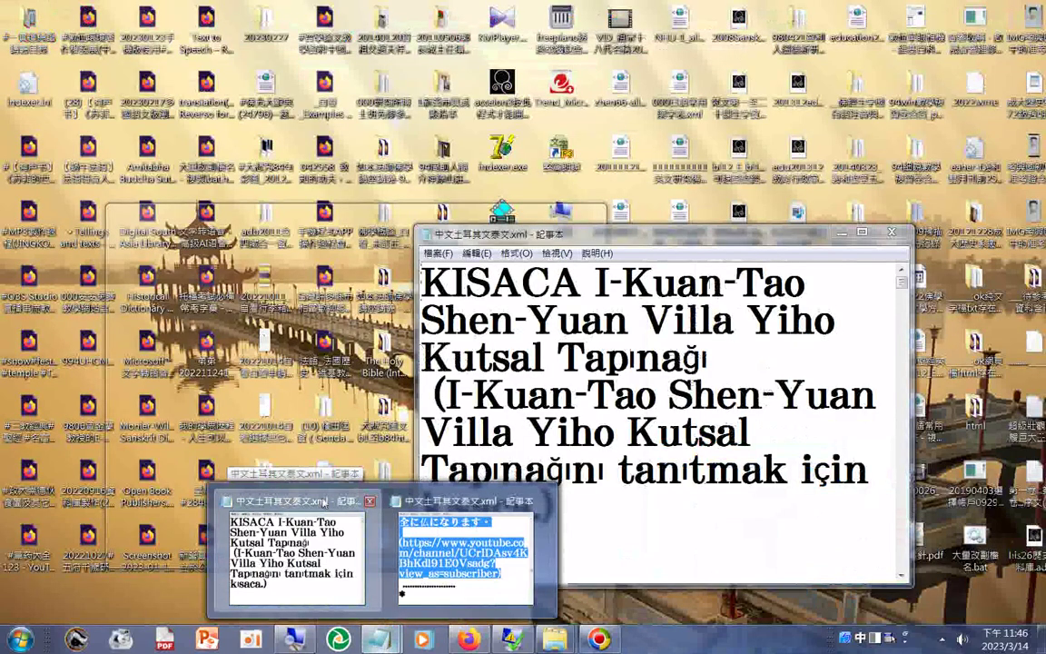
left_click(325, 501)
scroll(498, 197, "down", 10)
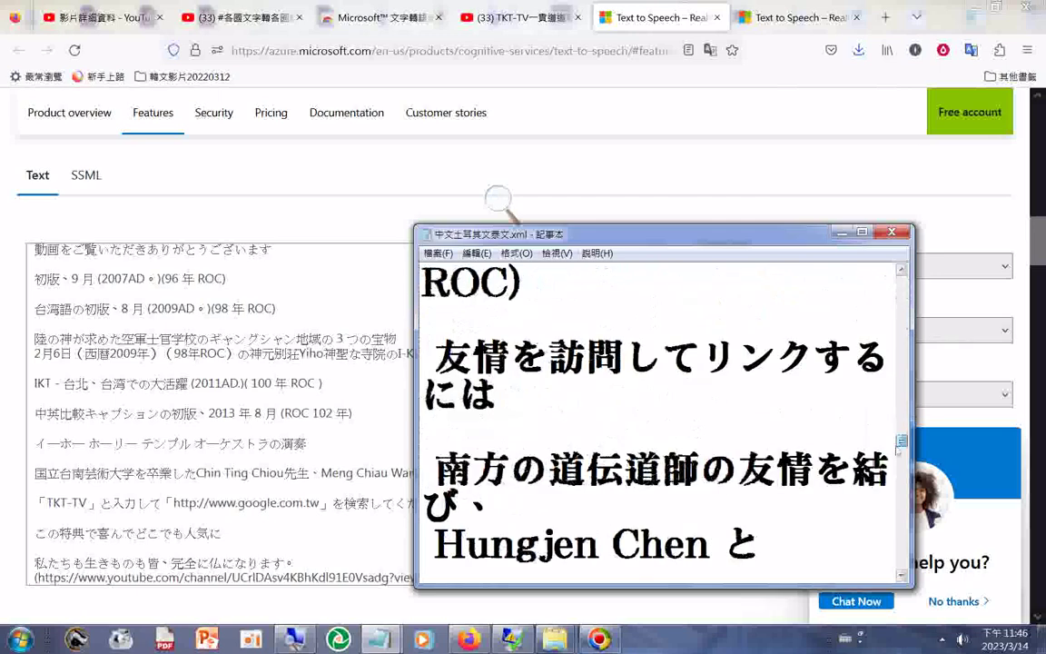
left_click_drag(901, 445, 897, 480)
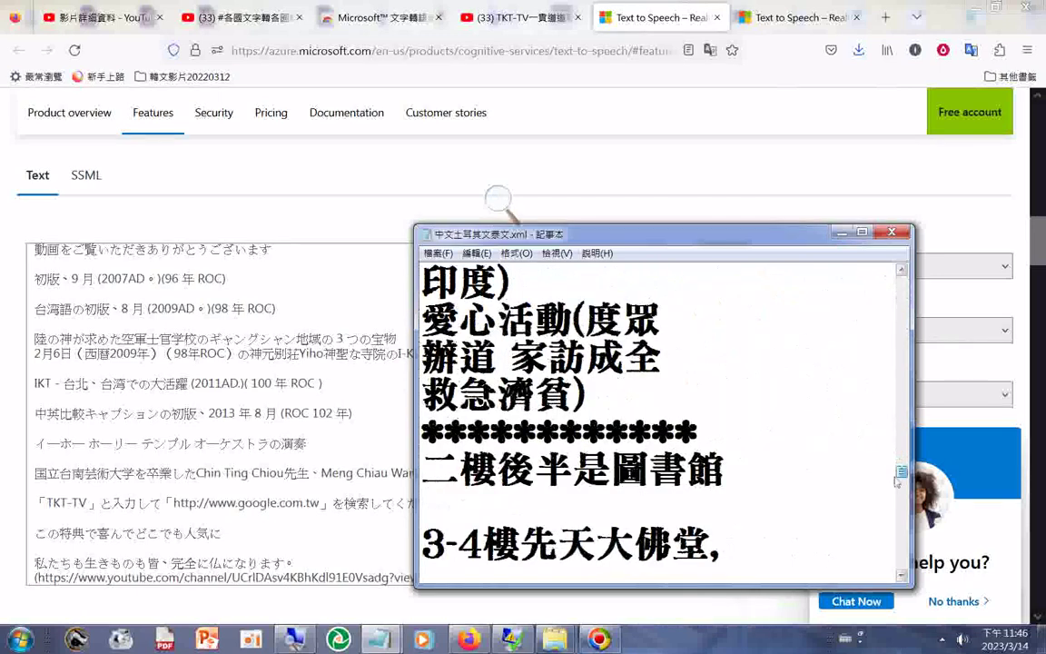
scroll(790, 427, "down", 9)
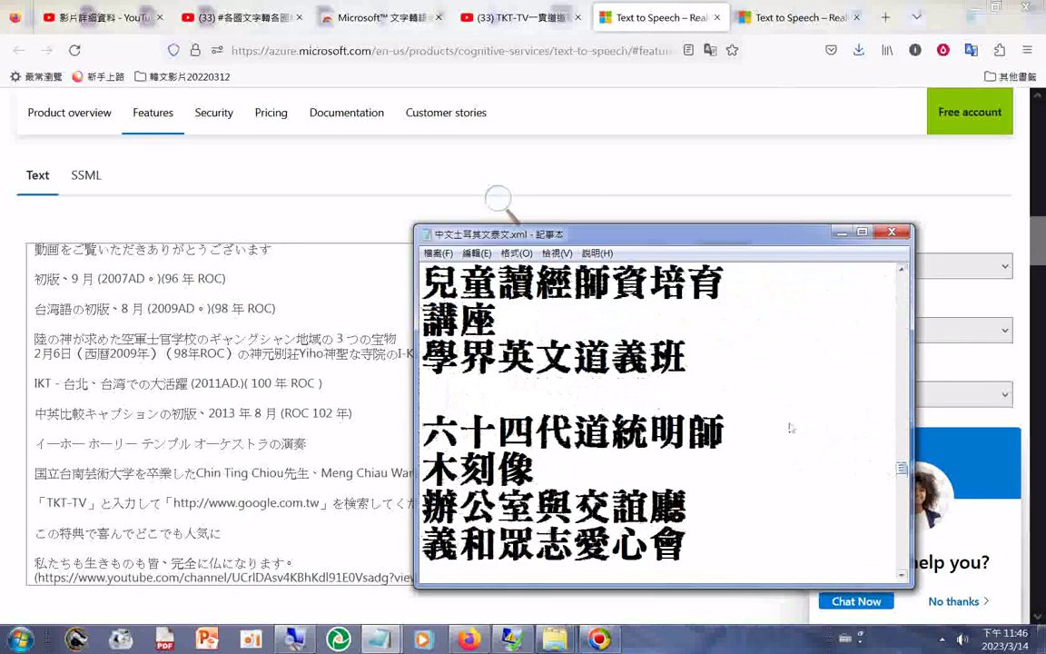
scroll(789, 426, "up", 6)
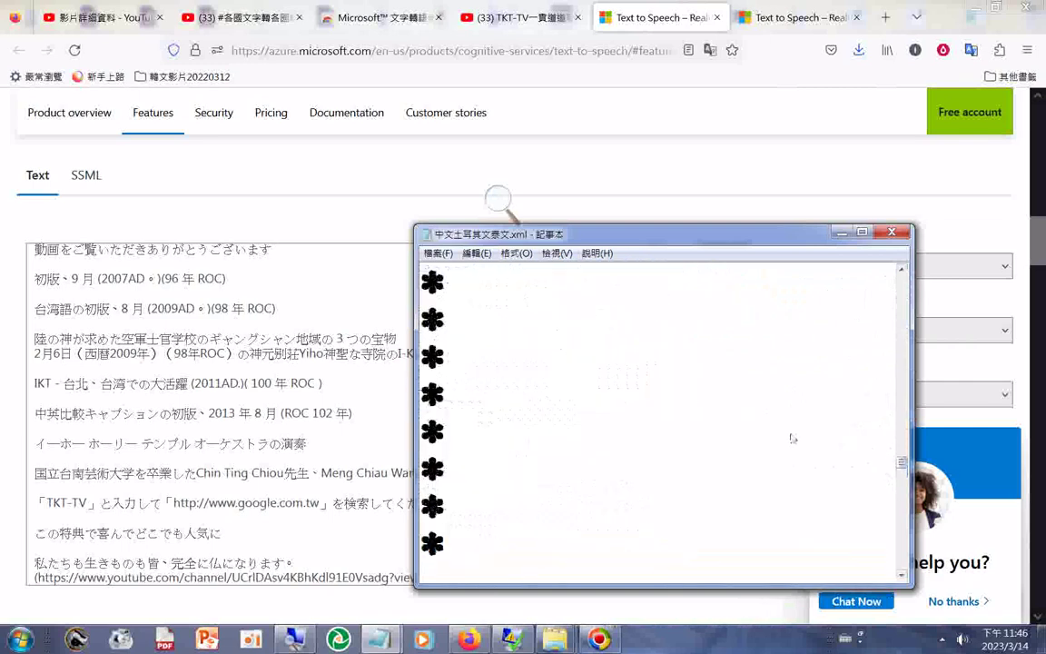
scroll(789, 441, "down", 1)
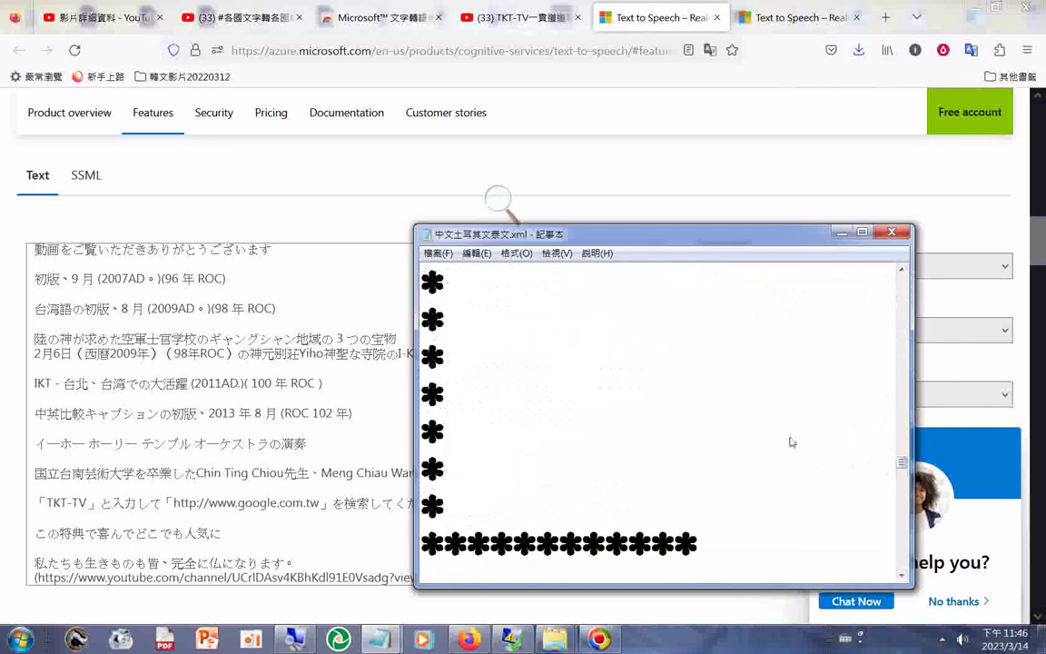
scroll(790, 443, "down", 1)
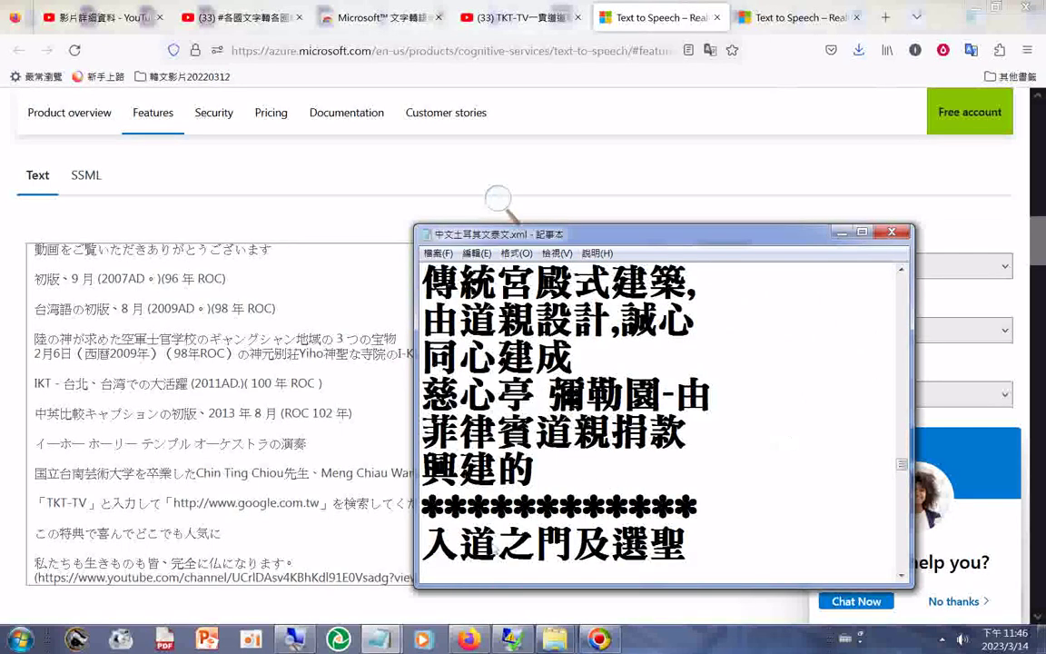
left_click_drag(453, 556, 419, 554)
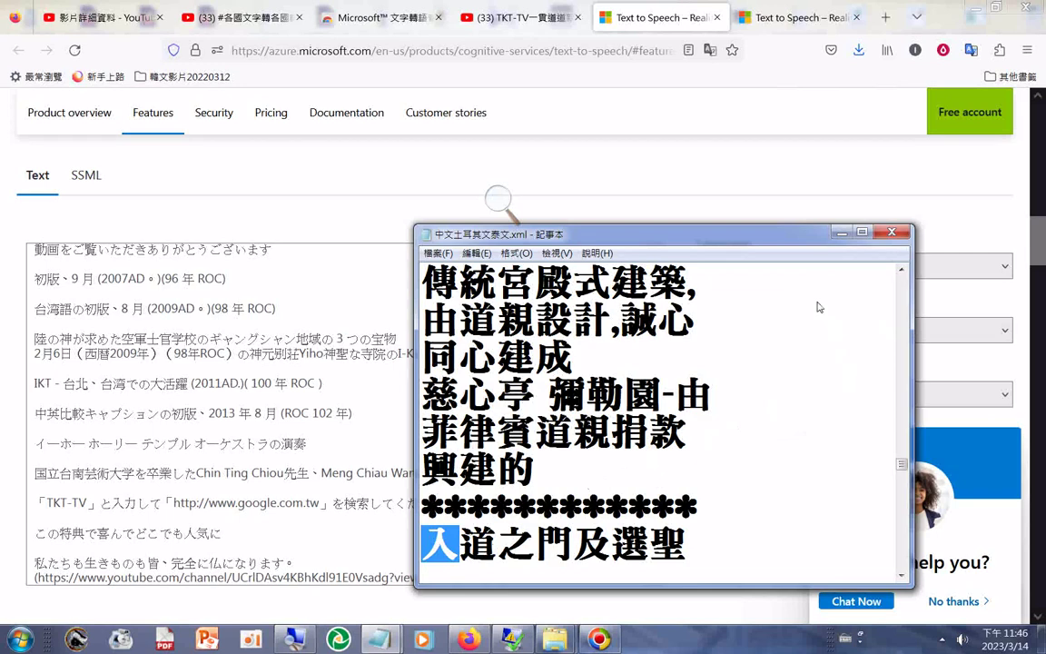
type("ㄉ")
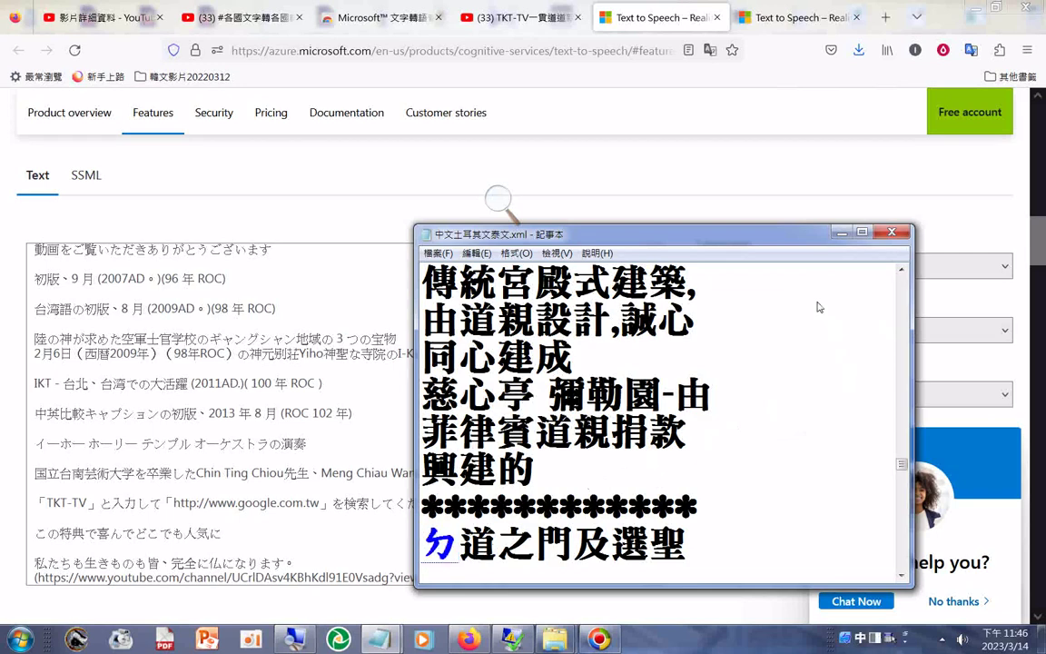
type("ㄚˋ")
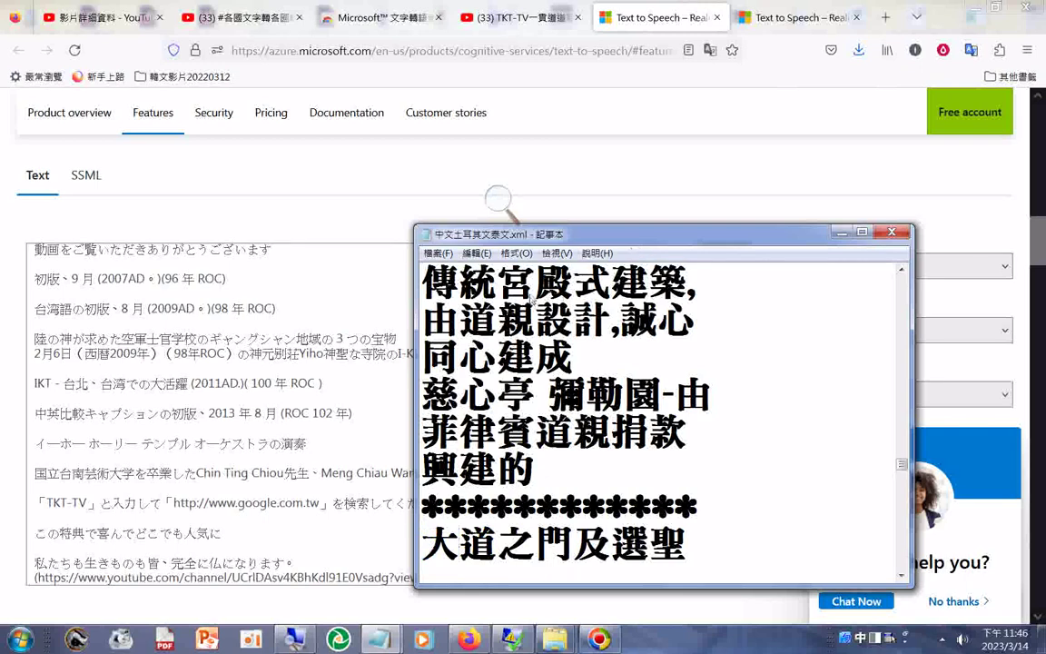
left_click(440, 254)
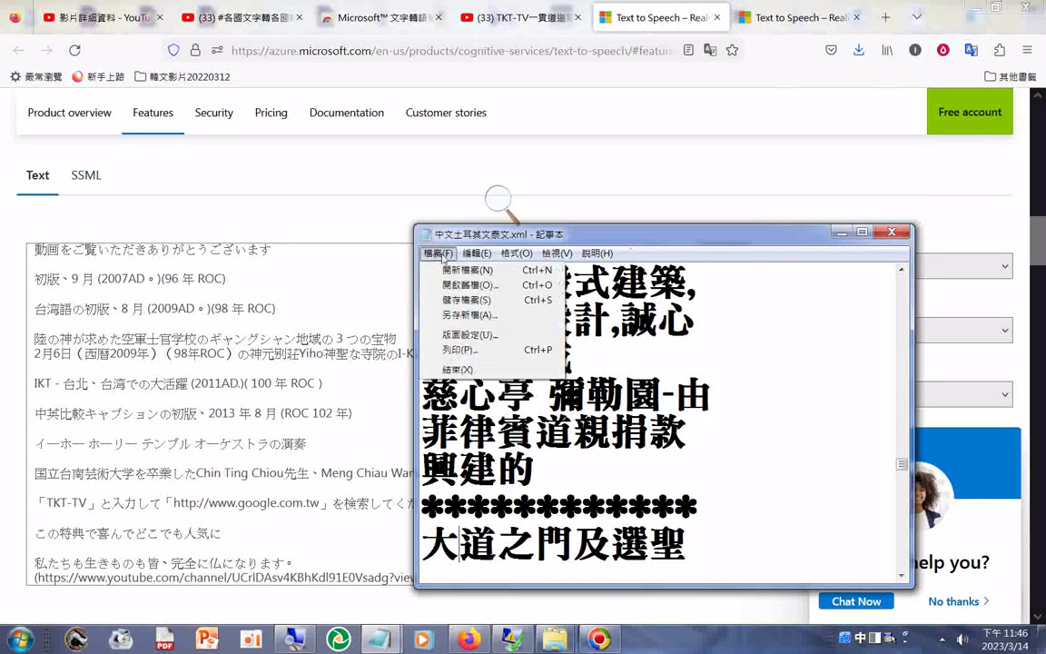
mouse_move(462, 259)
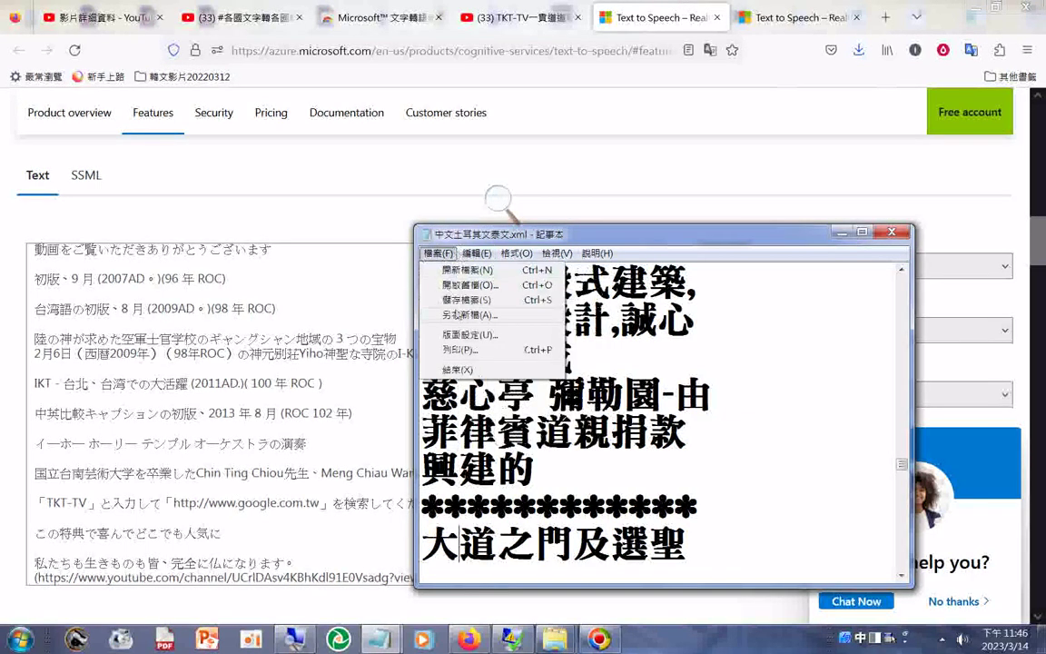
left_click(648, 463)
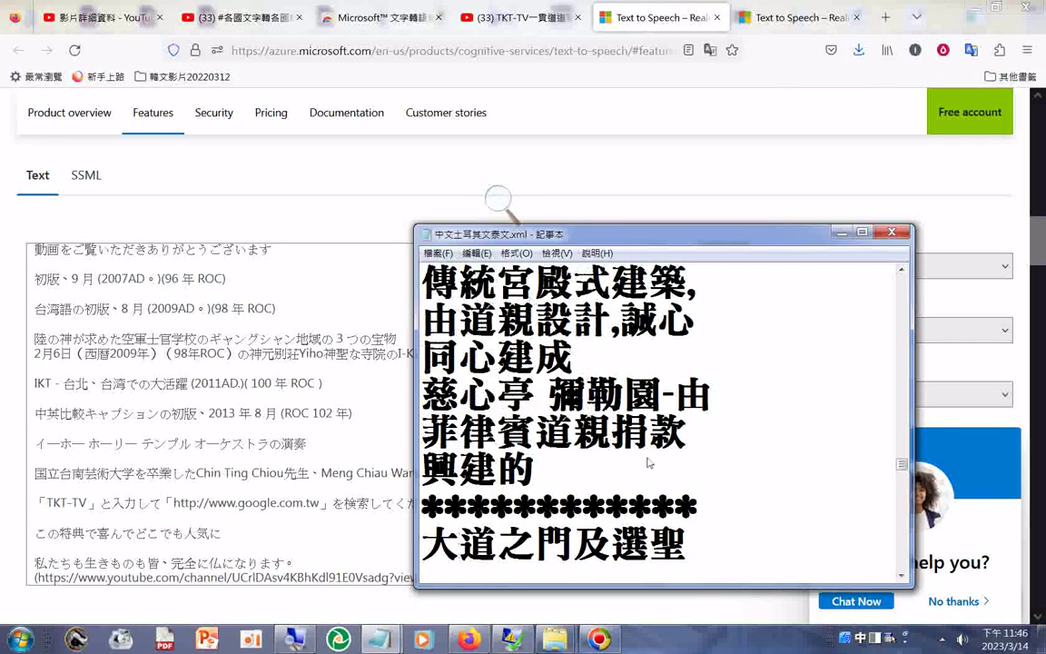
Move the Notepad window clear of the demo text and look through the Chinese section up to its title 一貫道神源山莊義和聖堂簡介
scroll(648, 463, "down", 1)
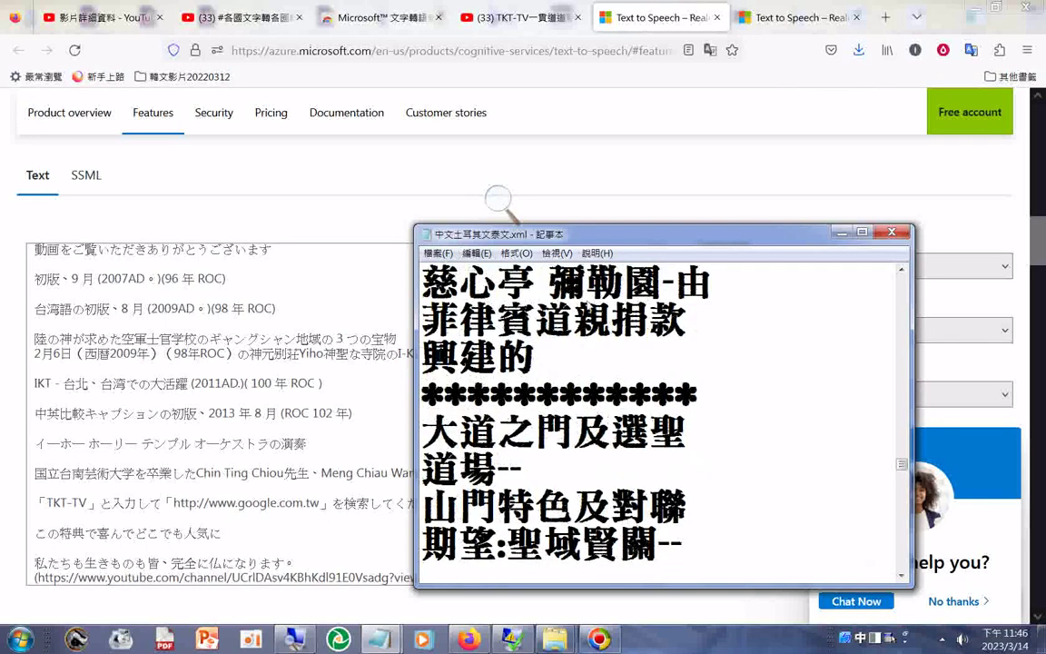
scroll(527, 275, "down", 5)
scroll(527, 275, "up", 2)
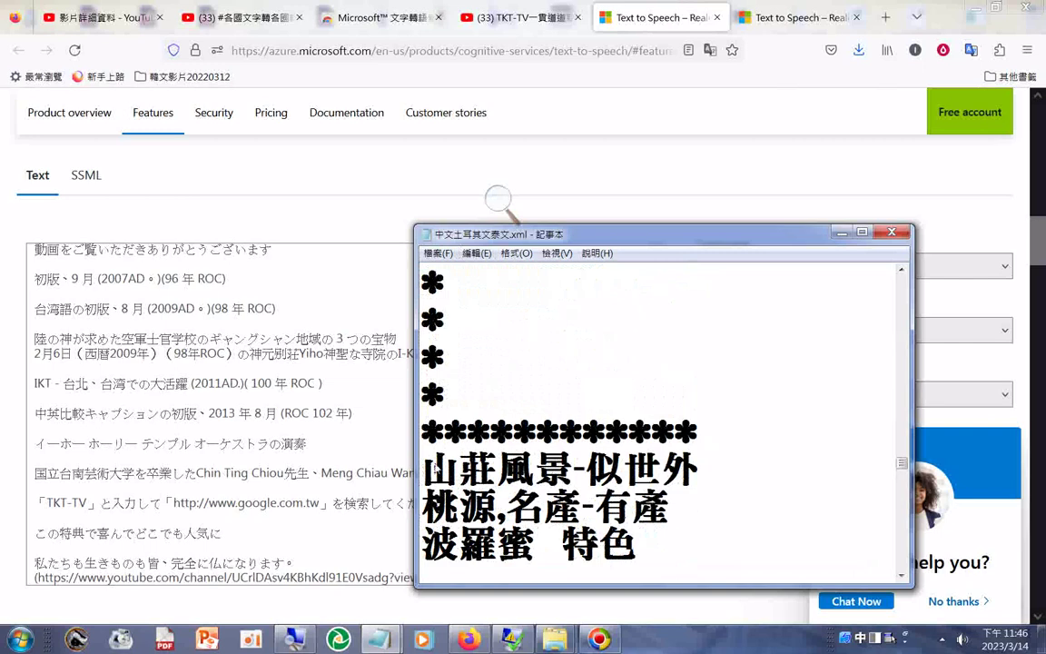
left_click_drag(613, 233, 695, 97)
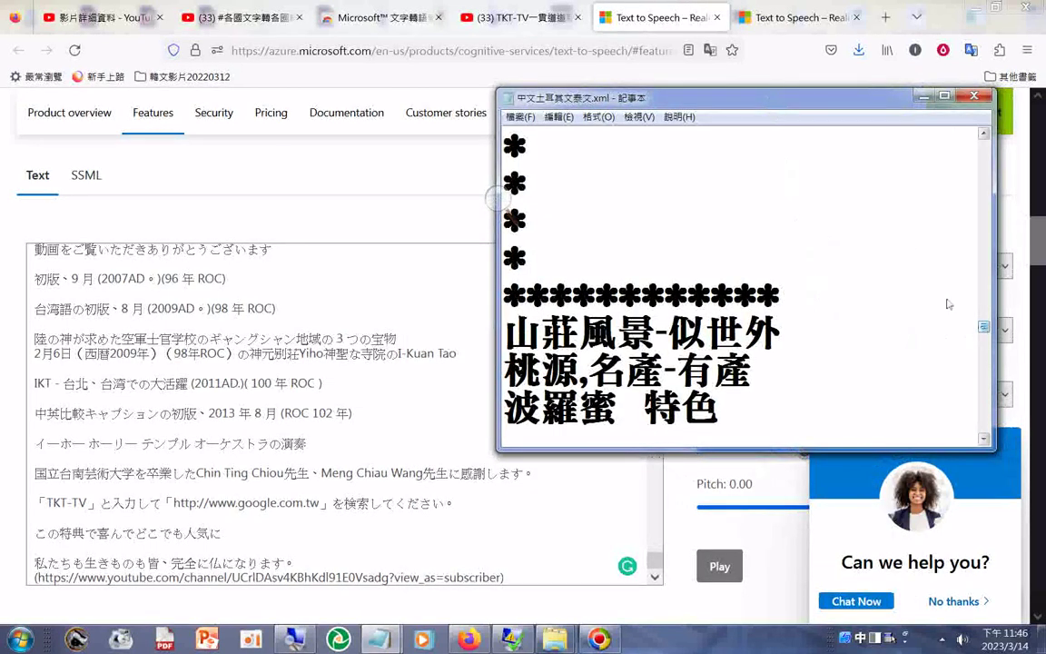
left_click_drag(772, 104, 827, 31)
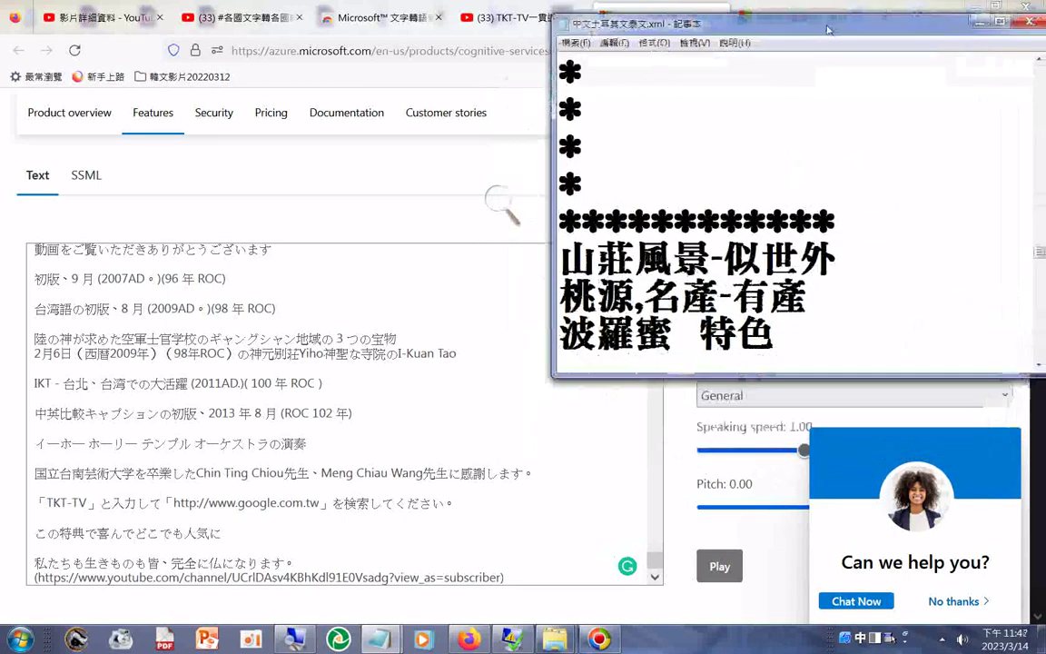
scroll(839, 113, "down", 1)
scroll(833, 131, "up", 5)
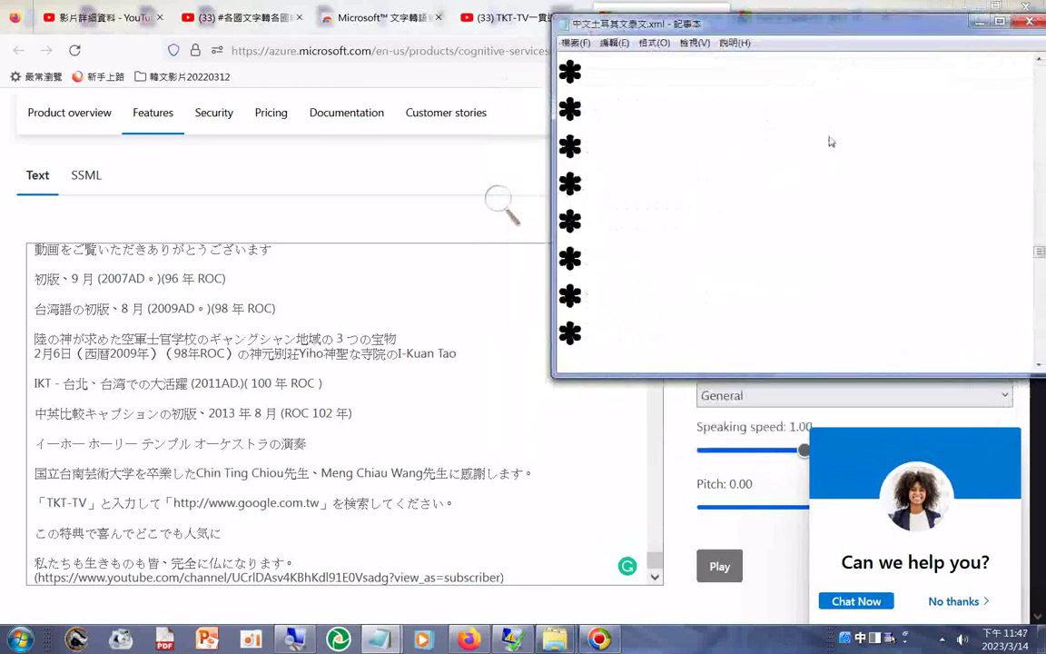
scroll(829, 141, "down", 1)
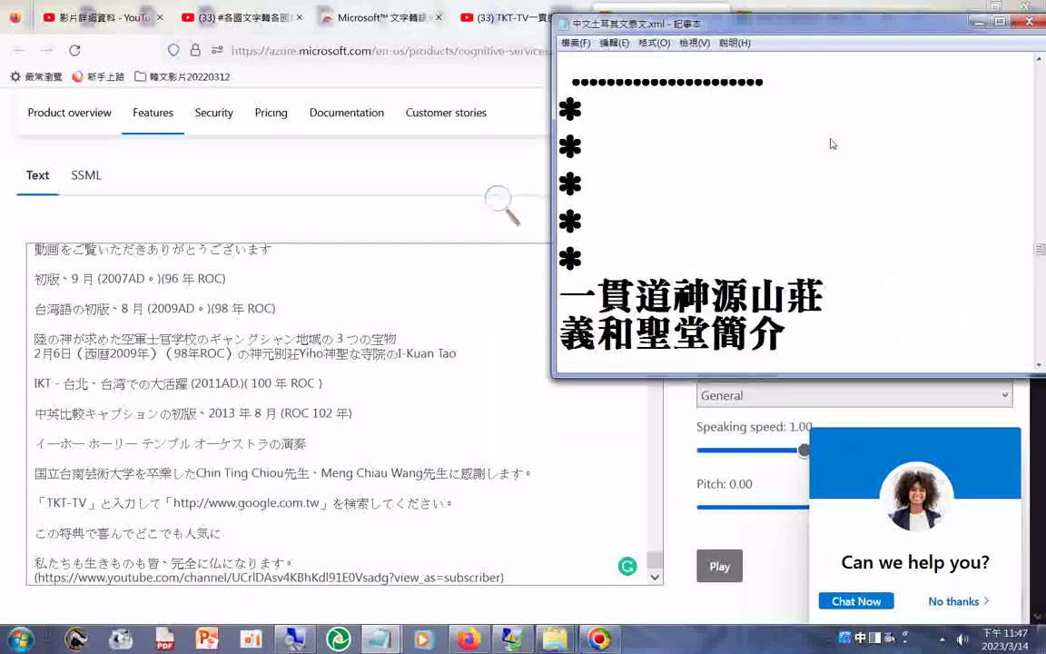
scroll(831, 144, "down", 2)
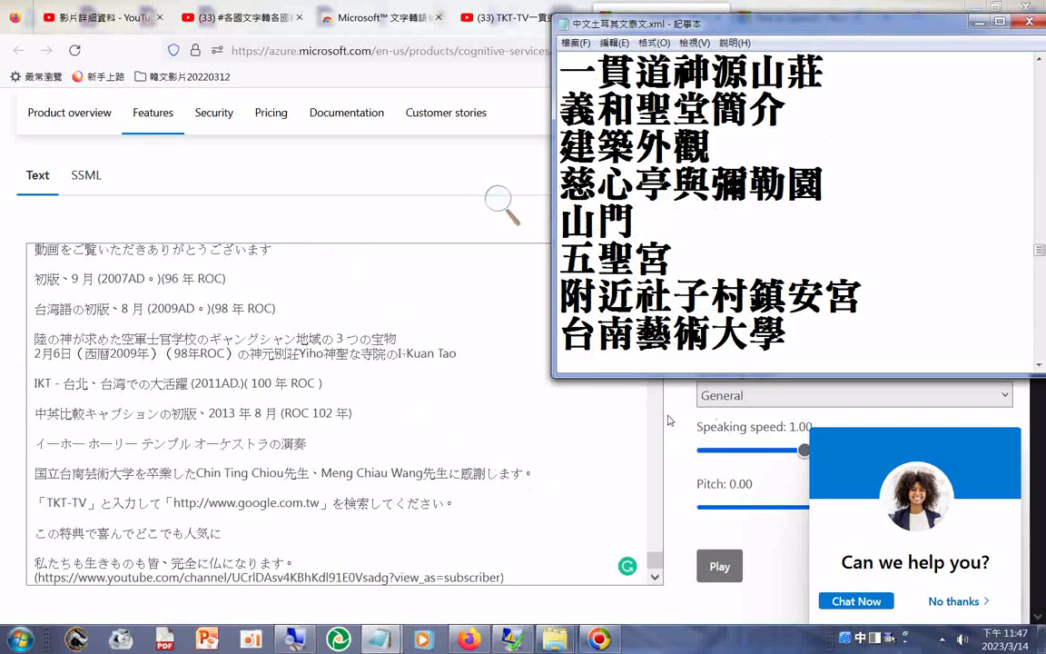
Return to the browser and look through the Text to Speech demo's list of available languages, including the Chinese, English and Spanish variants
left_click(443, 295)
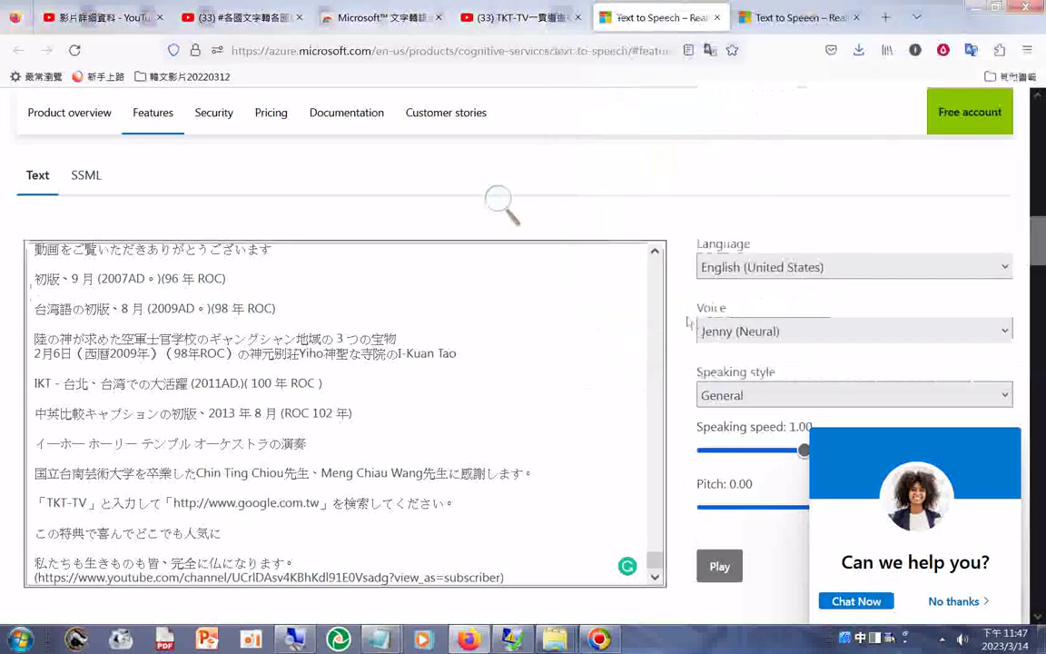
left_click(782, 273)
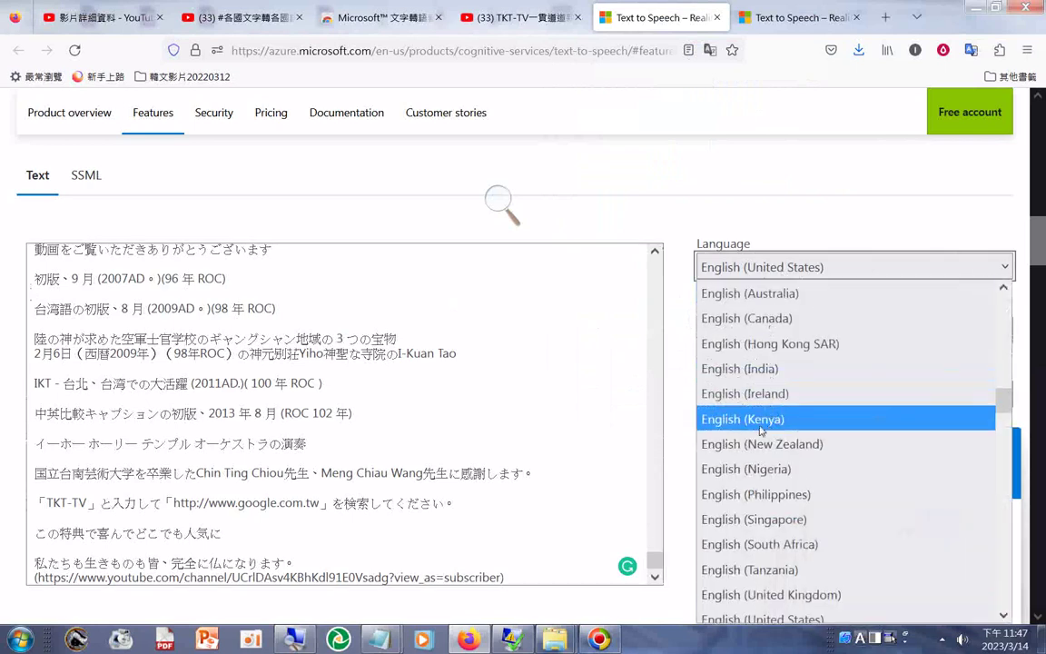
scroll(760, 430, "down", 6)
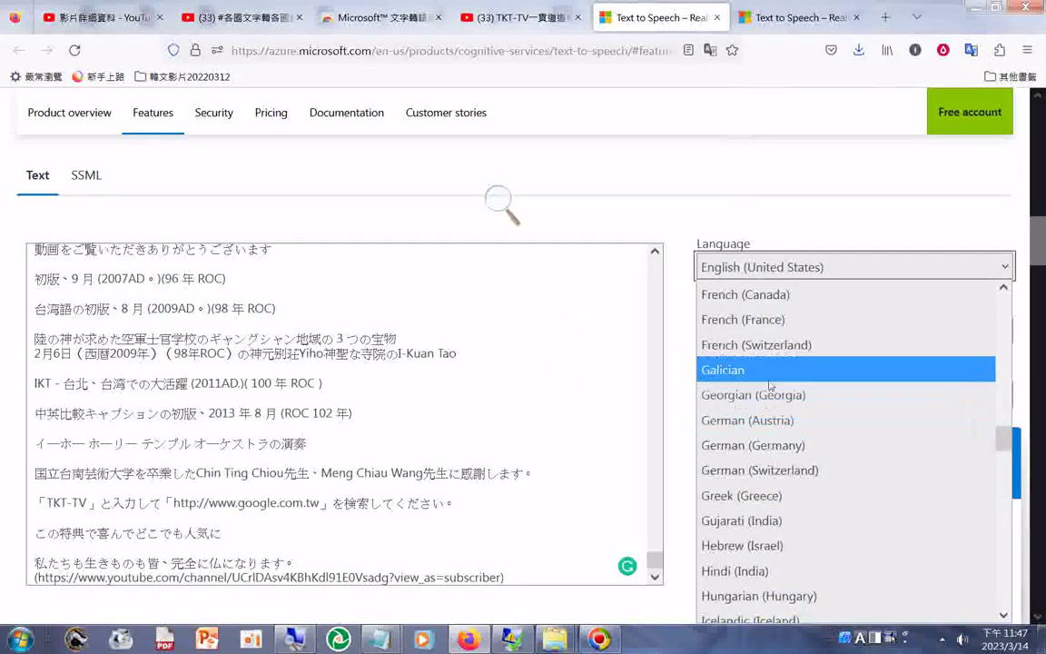
scroll(769, 386, "up", 15)
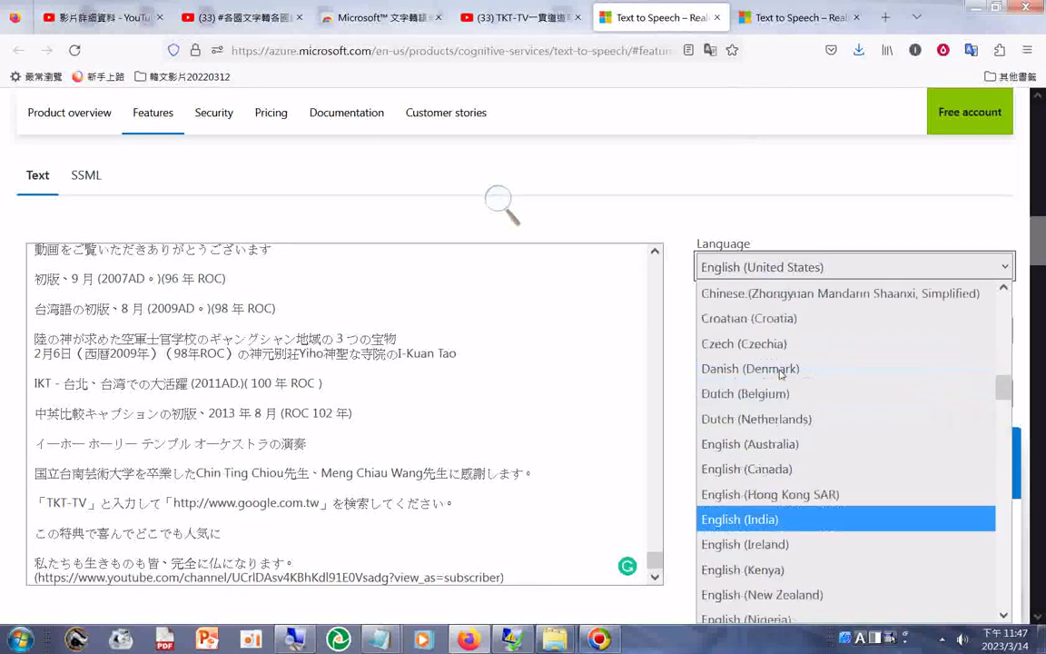
scroll(778, 373, "up", 5)
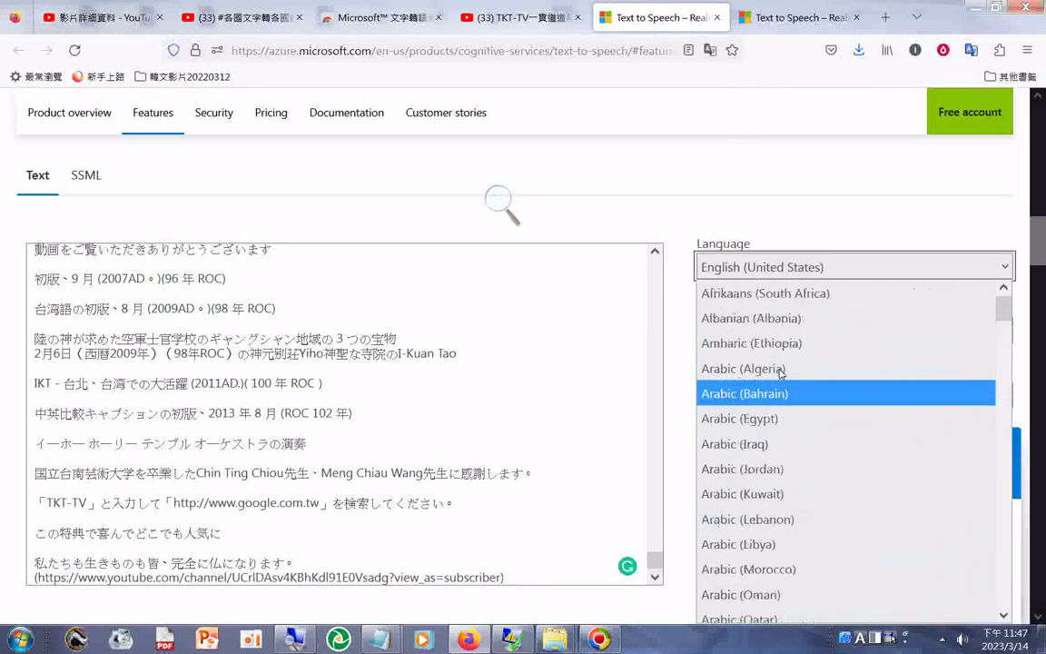
scroll(779, 373, "down", 10)
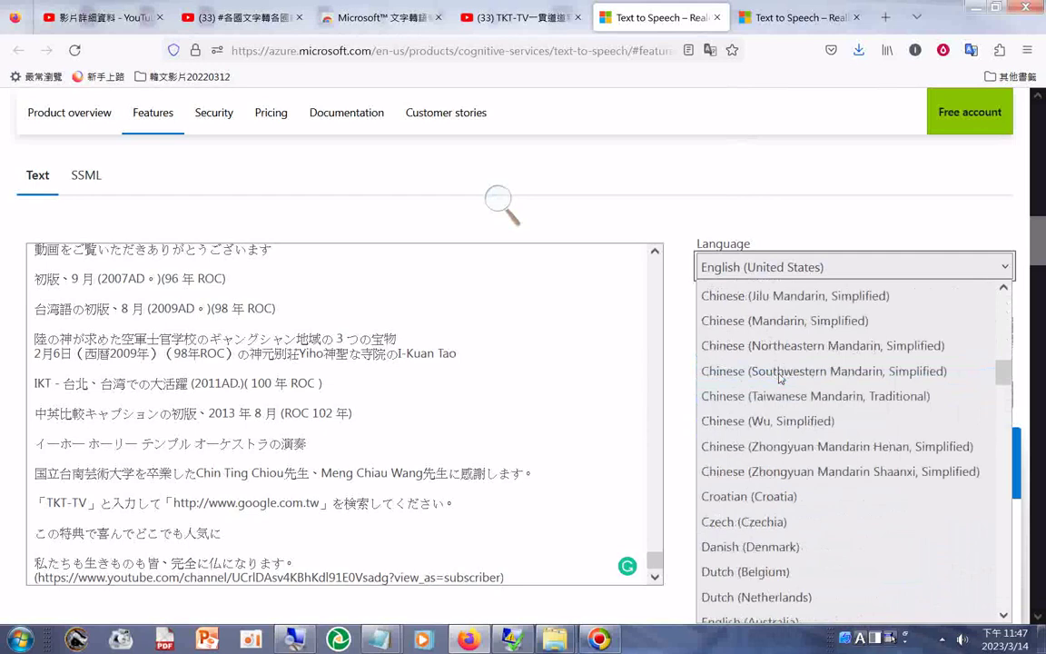
scroll(779, 378, "down", 10)
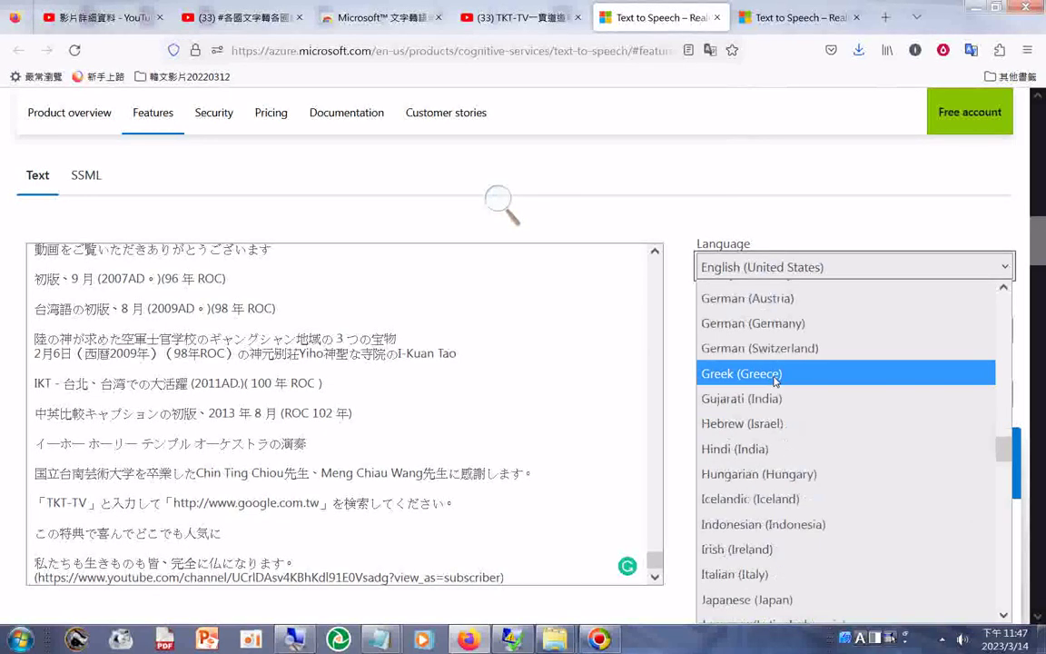
scroll(780, 379, "down", 6)
scroll(805, 382, "down", 4)
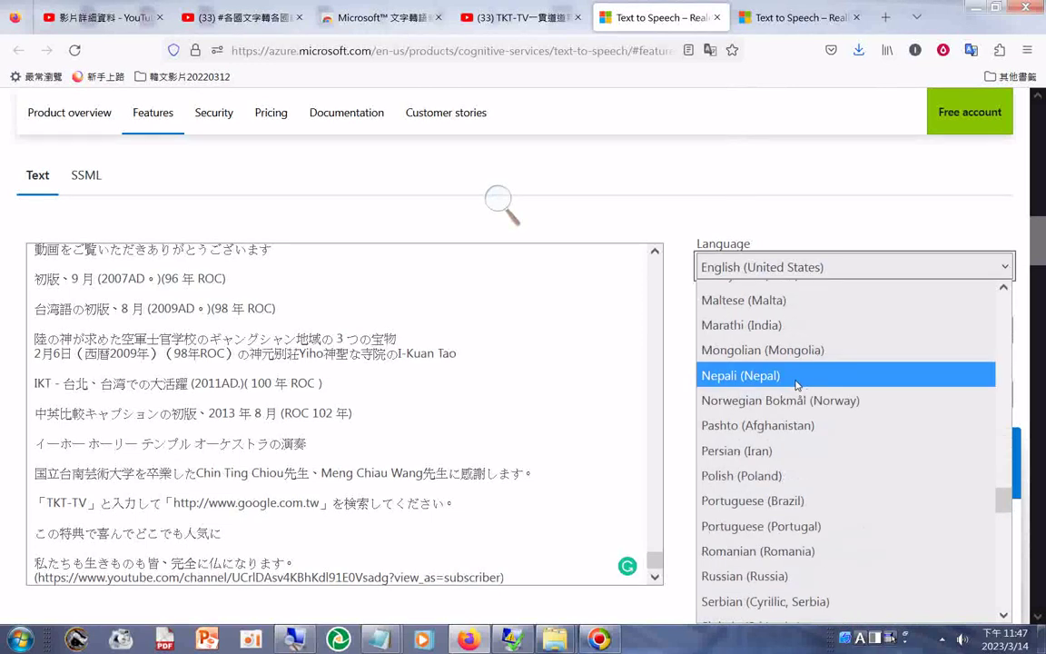
scroll(795, 385, "down", 2)
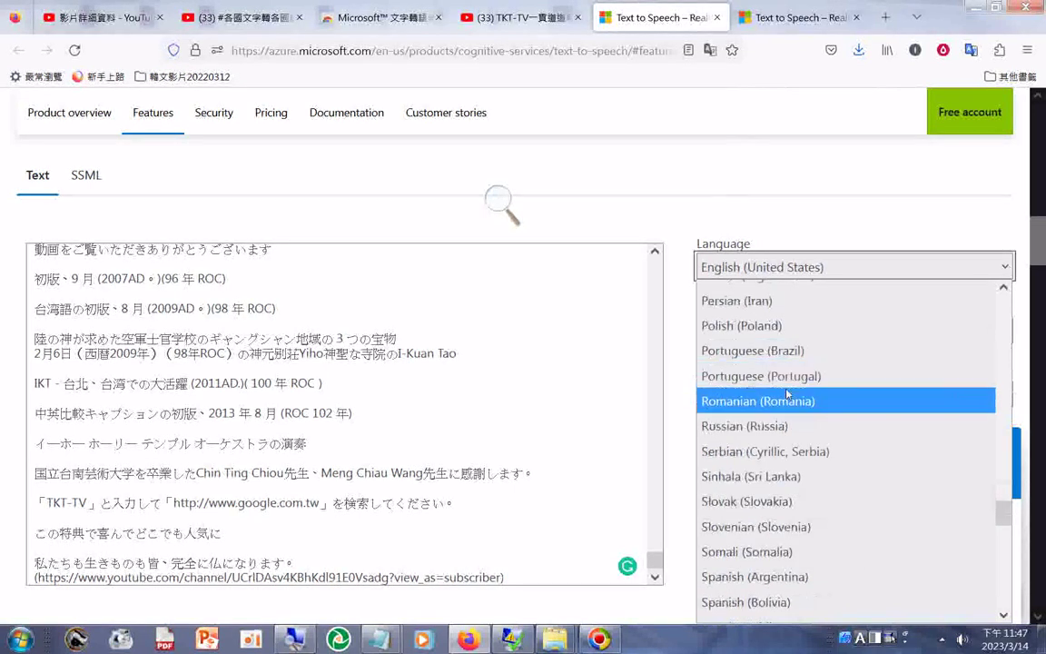
scroll(786, 393, "down", 4)
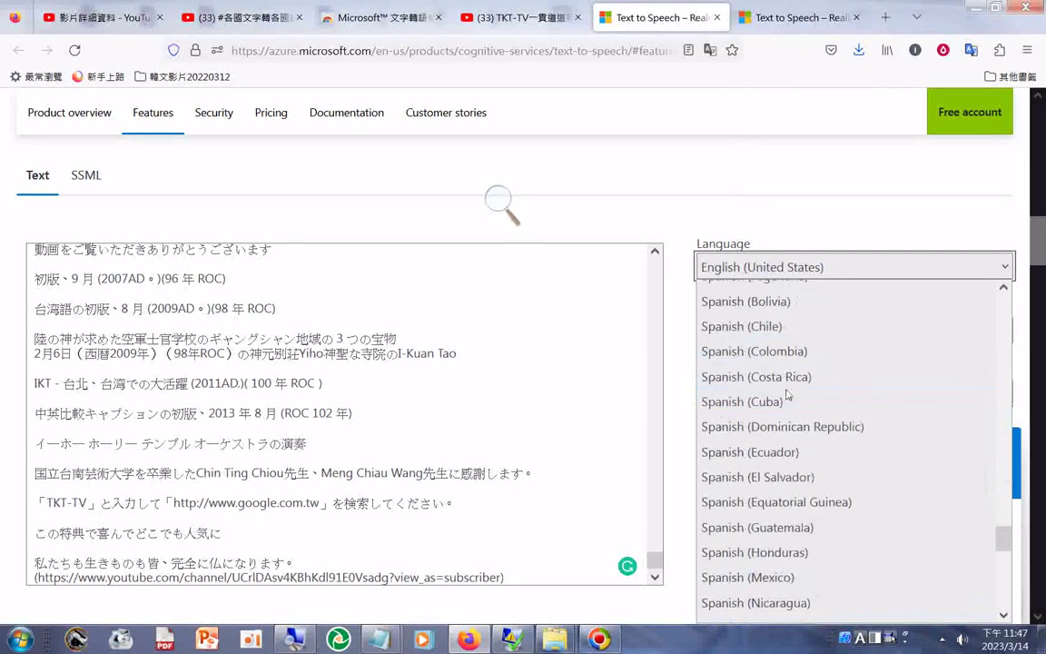
scroll(818, 324, "up", 8)
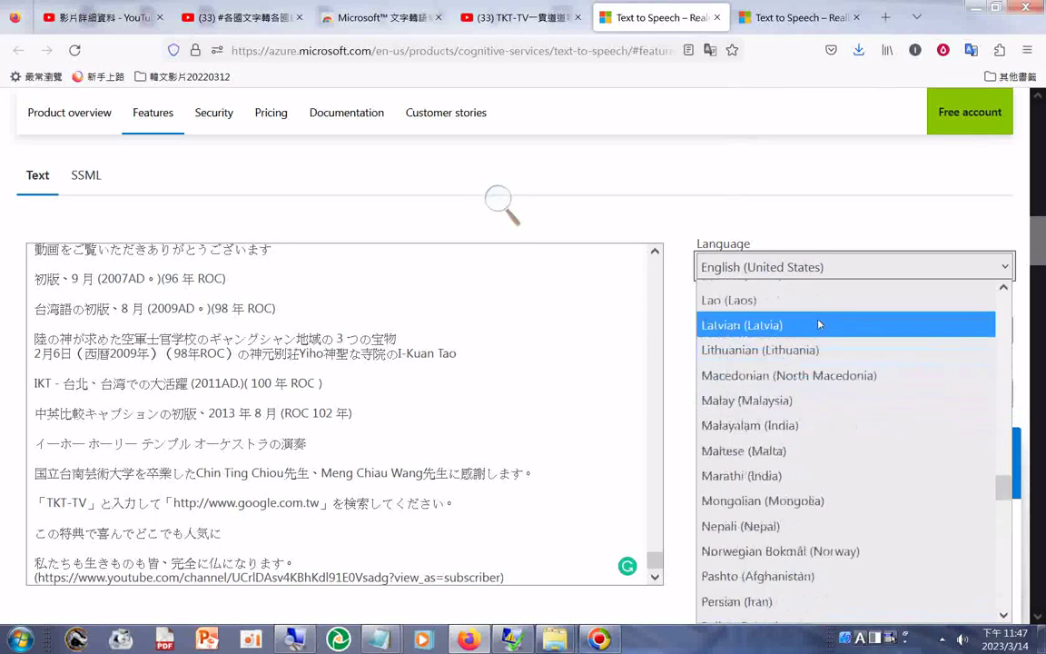
scroll(818, 324, "up", 8)
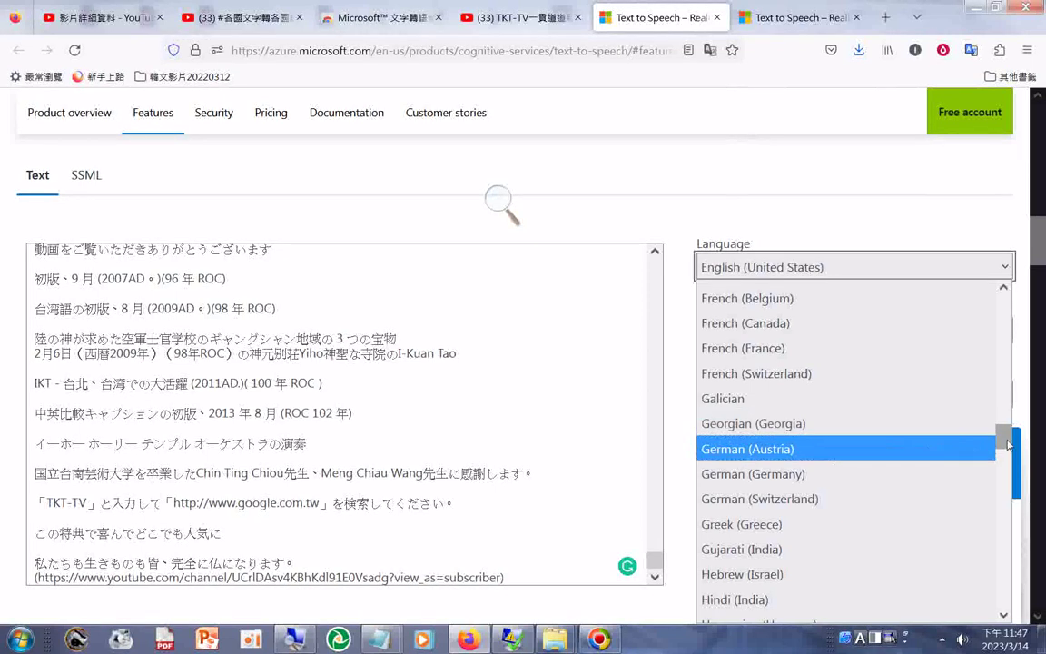
left_click_drag(1006, 443, 1009, 295)
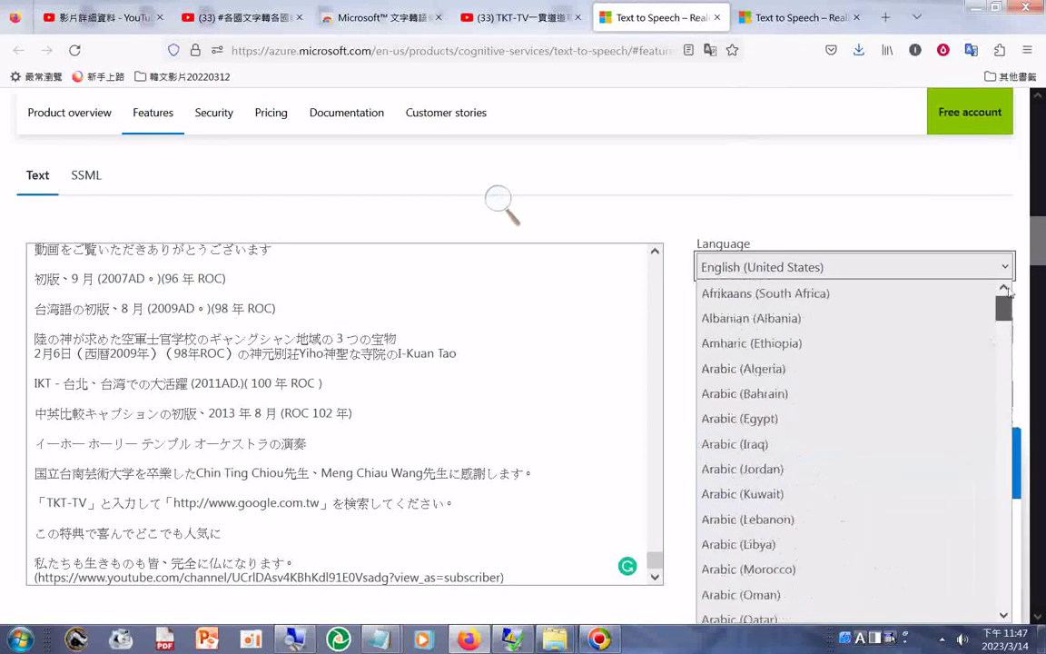
scroll(933, 397, "down", 15)
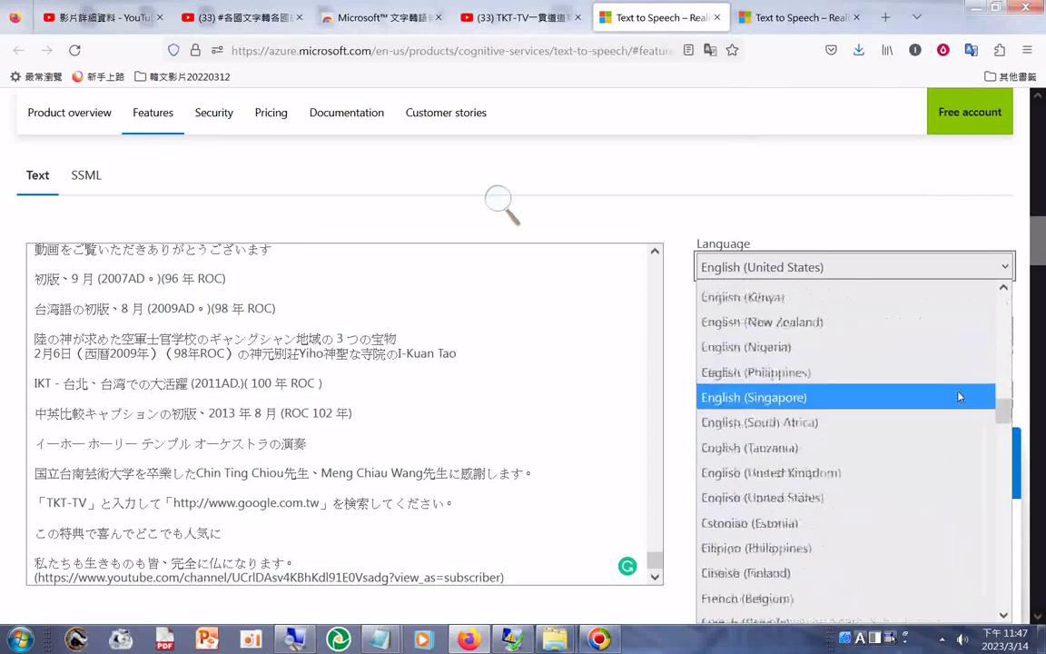
scroll(944, 398, "down", 12)
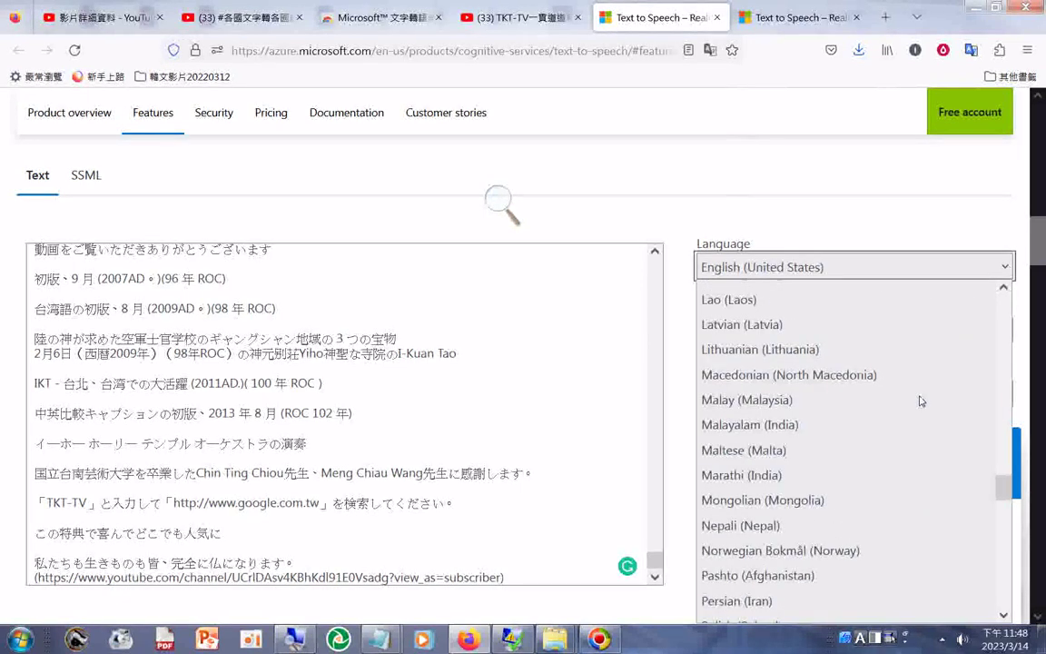
scroll(920, 401, "up", 4)
scroll(919, 400, "up", 4)
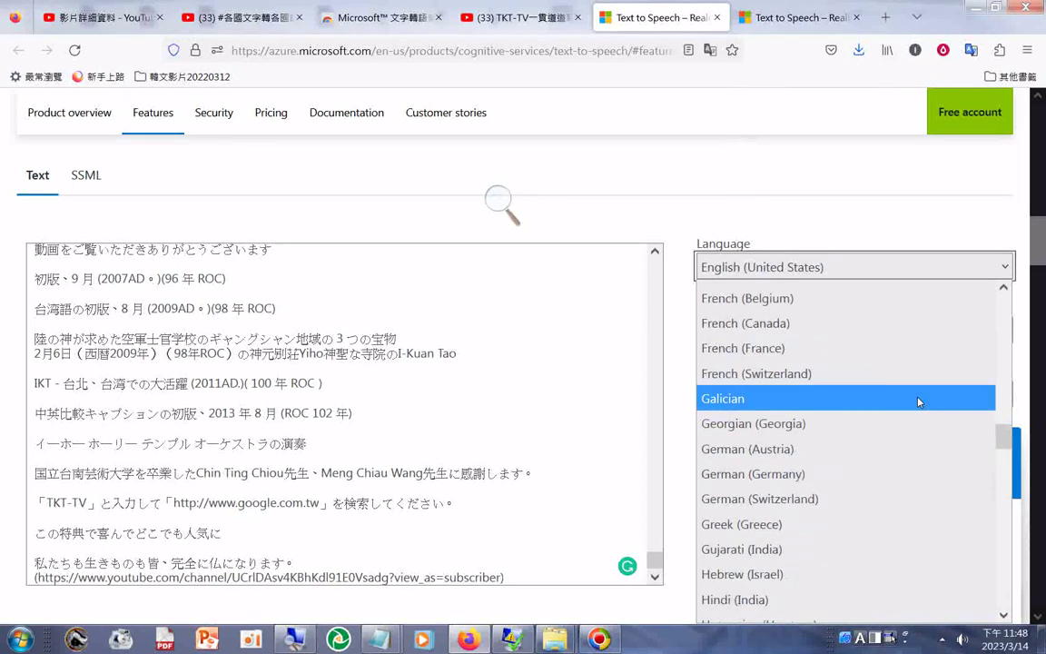
scroll(919, 401, "down", 2)
scroll(919, 402, "up", 4)
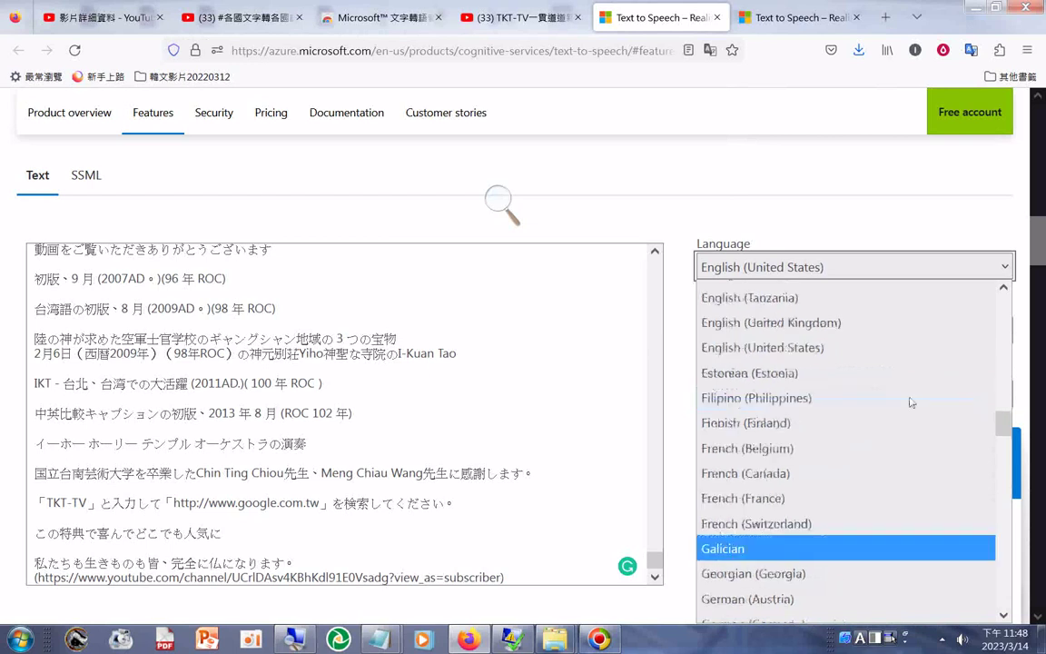
scroll(906, 403, "up", 6)
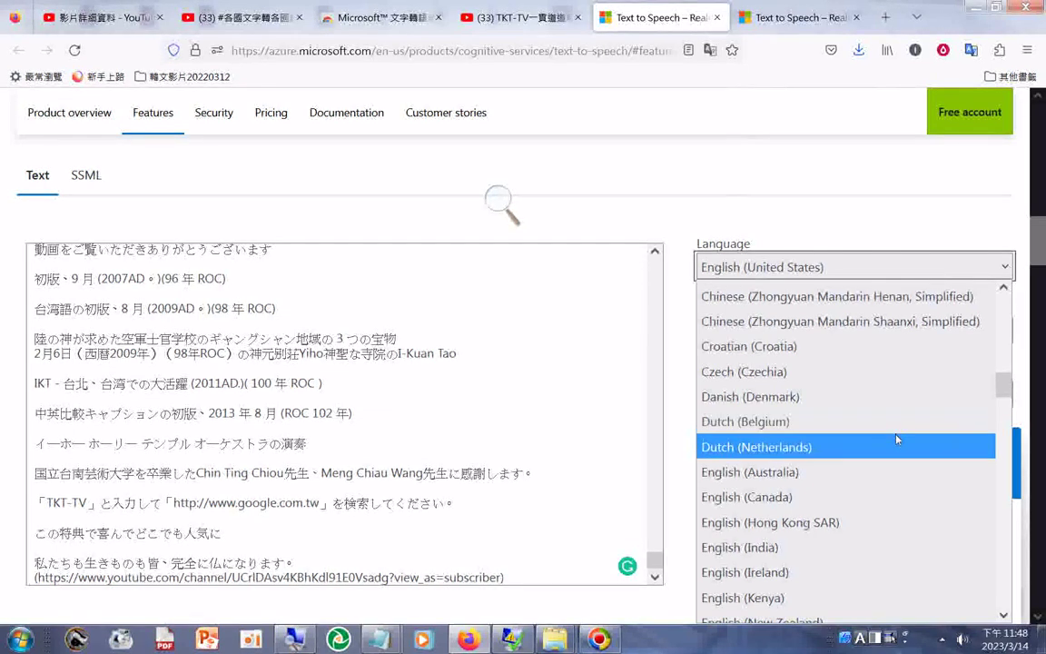
Set the speech language to Japanese (Japan)
scroll(897, 440, "down", 2)
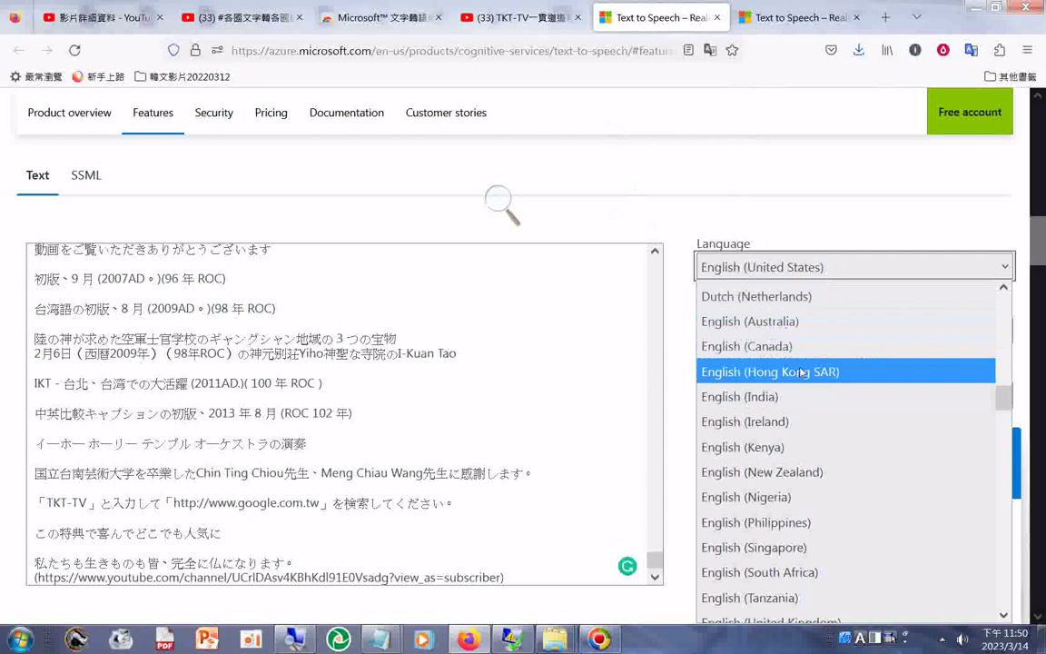
scroll(782, 373, "down", 5)
scroll(768, 403, "down", 3)
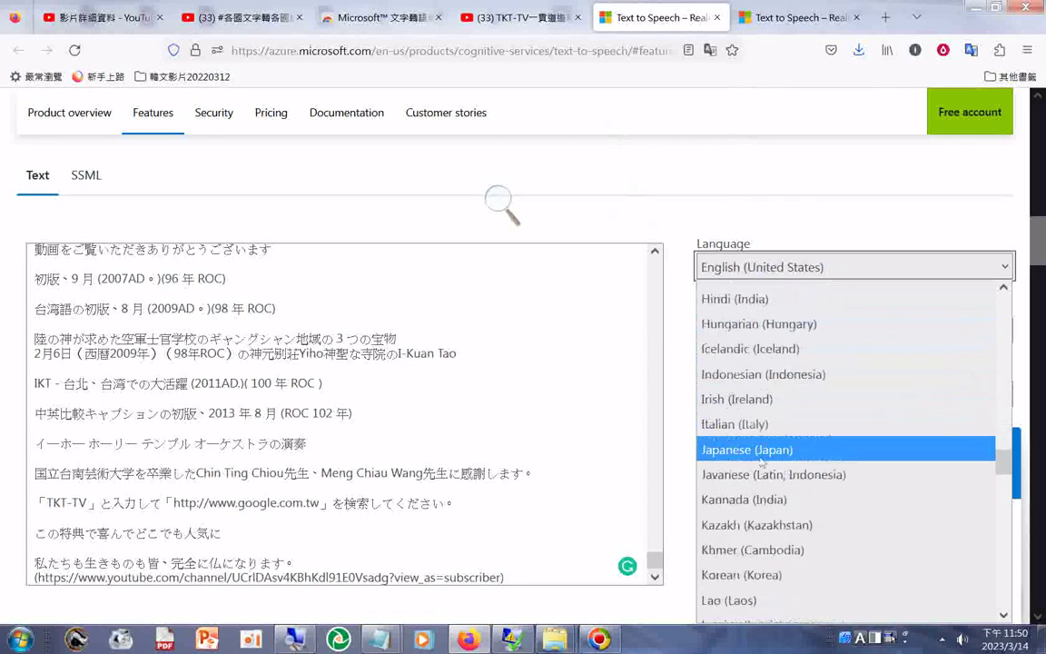
scroll(754, 450, "down", 2)
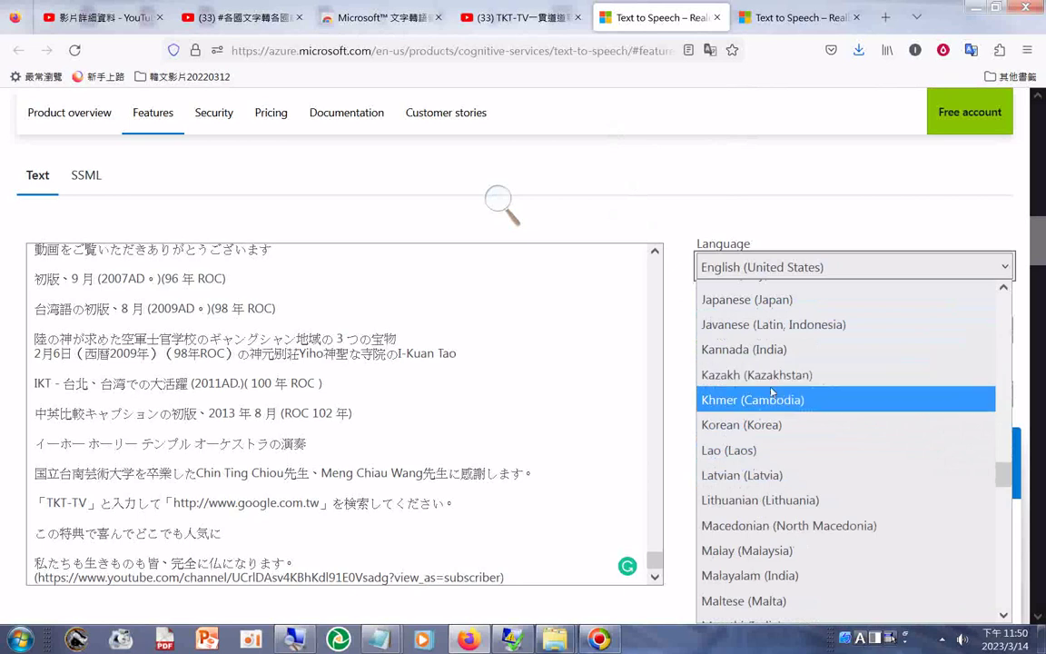
left_click(759, 307)
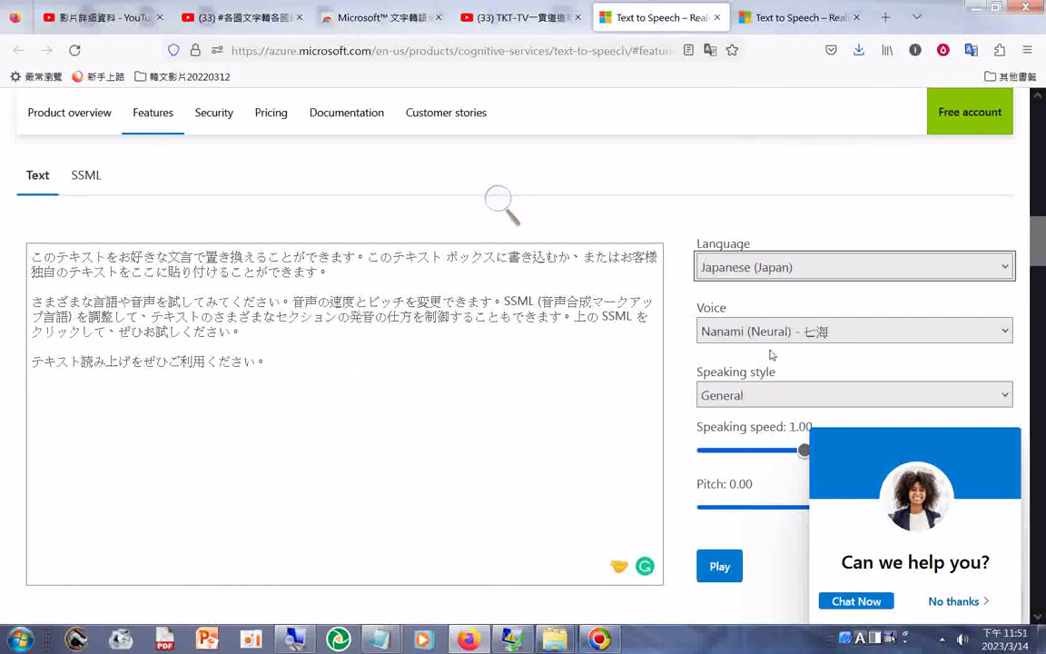
Play the Japanese sample text with the Nanami (Neural) voice and decline the sales chat offer
left_click(717, 570)
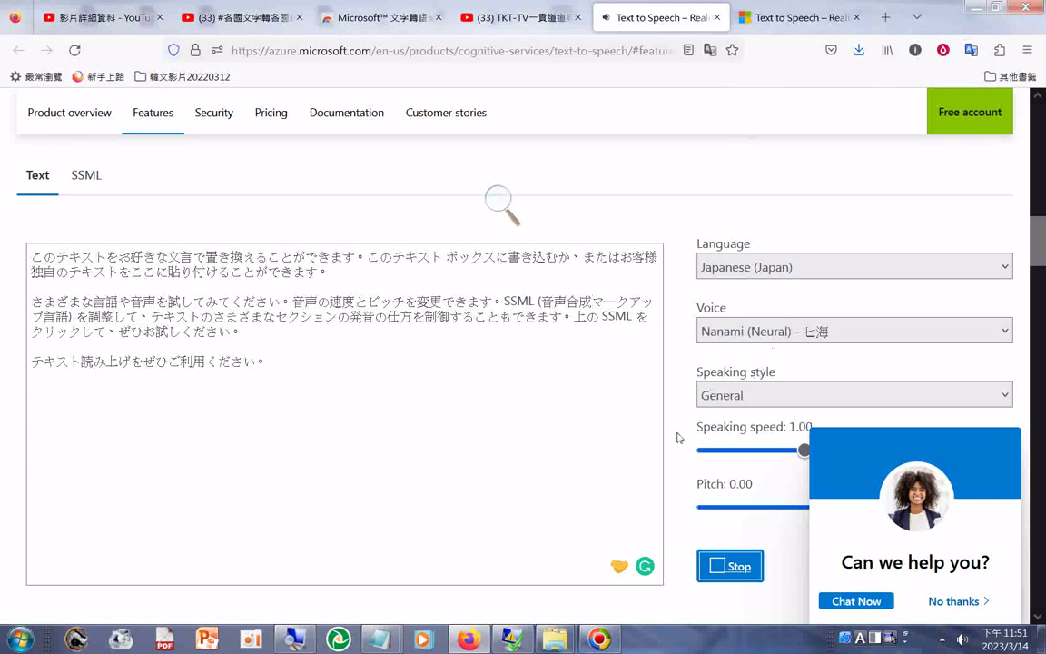
left_click(953, 601)
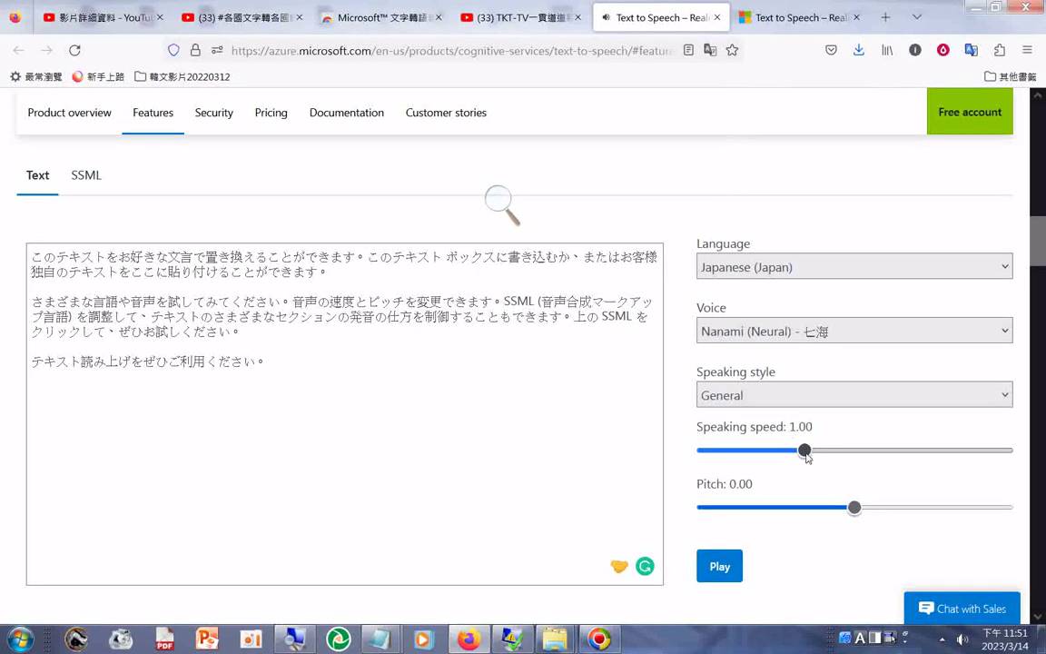
Slow the speaking speed to 0.51 and play the Japanese sample text at that speed
scroll(805, 463, "down", 3)
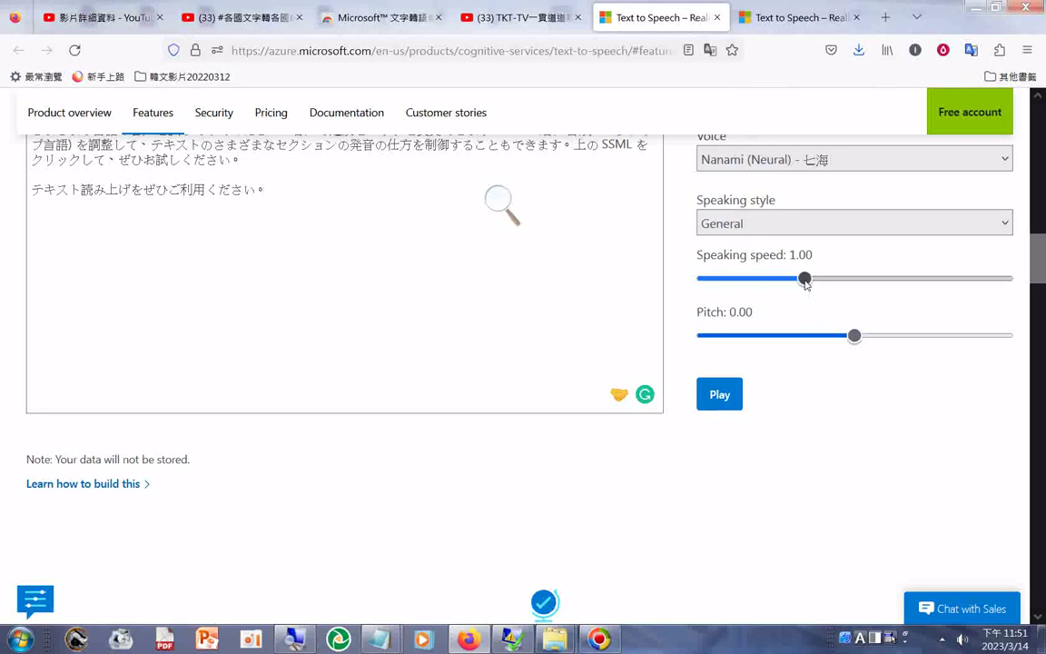
left_click_drag(804, 281, 758, 293)
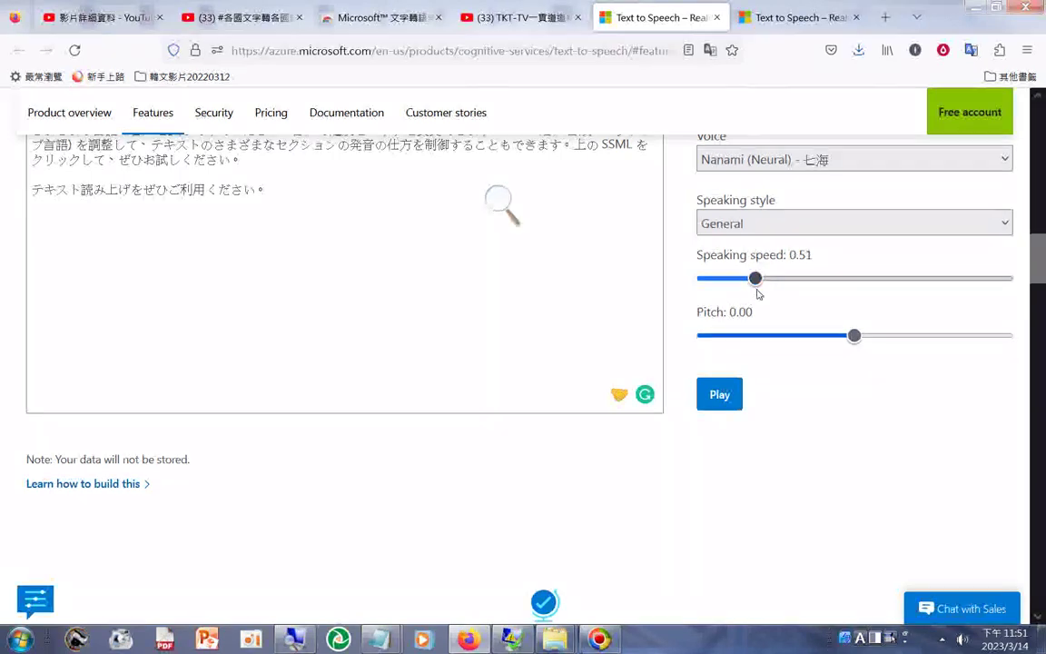
scroll(829, 322, "up", 1)
scroll(828, 322, "up", 3)
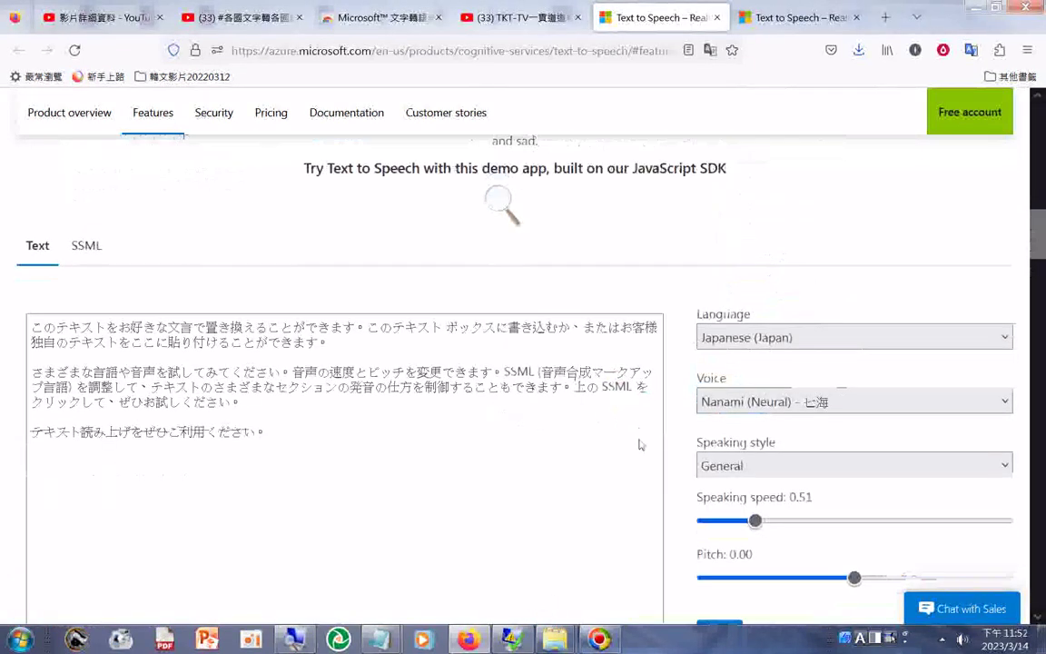
scroll(637, 443, "down", 2)
left_click(722, 481)
scroll(646, 459, "up", 4)
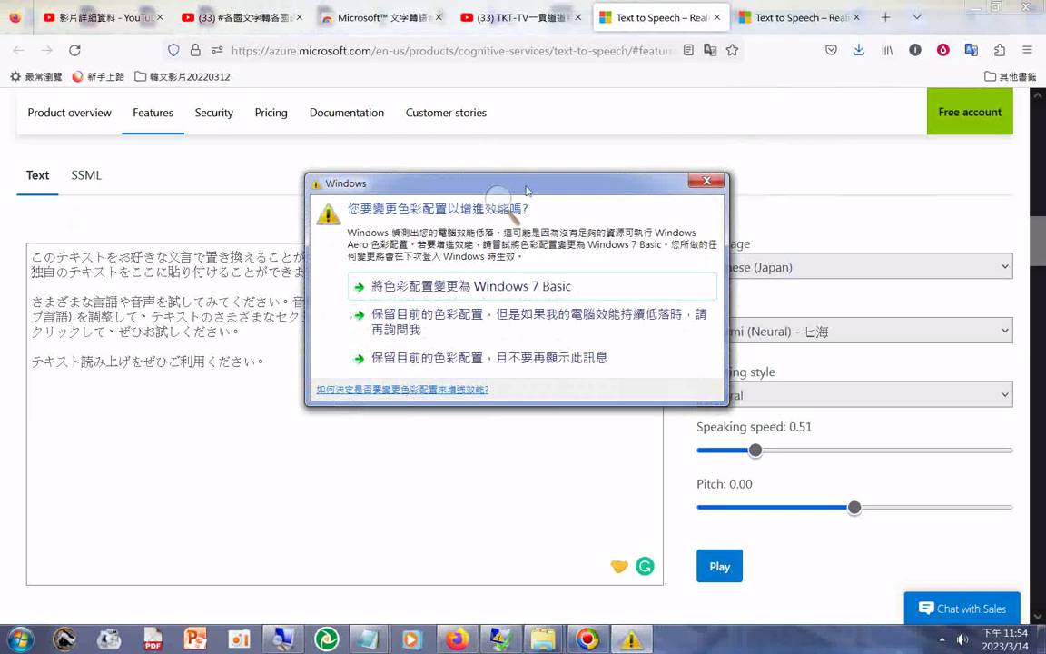
Keep the current Windows color scheme without further prompts, and replace the Japanese sample text with the copied temple introduction
left_click(507, 359)
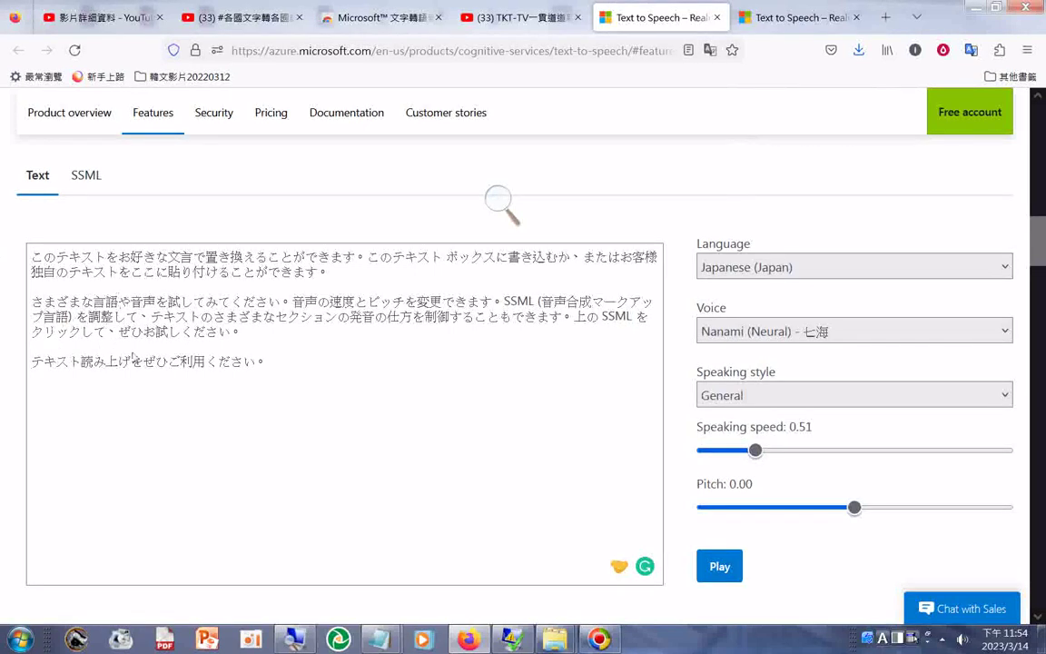
left_click_drag(268, 364, 4, 199)
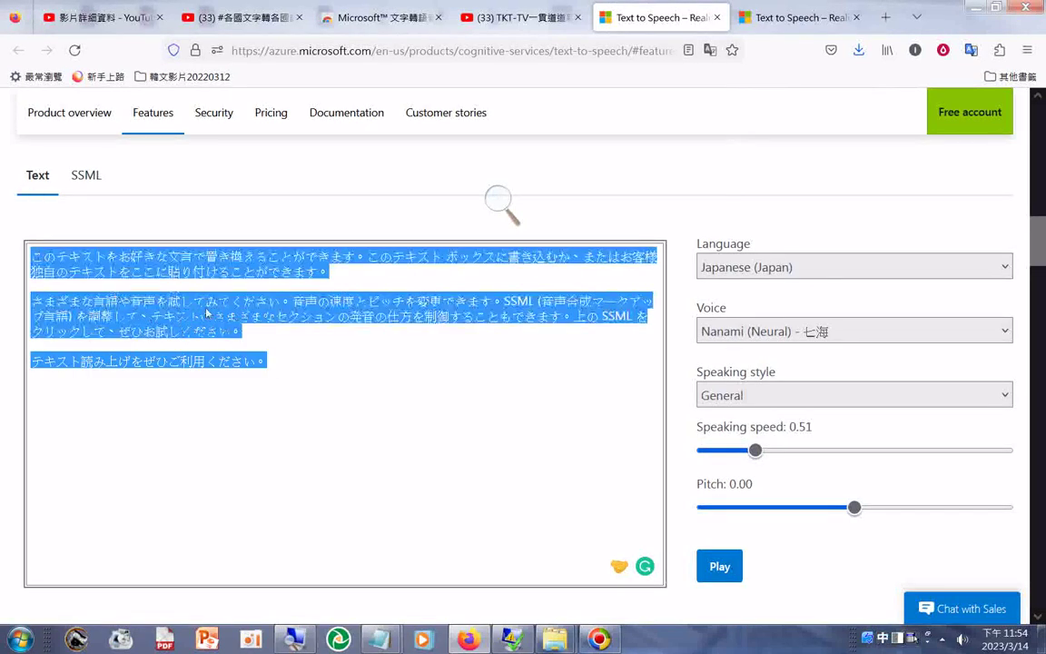
right_click(181, 277)
left_click(238, 363)
key("ctrl+v")
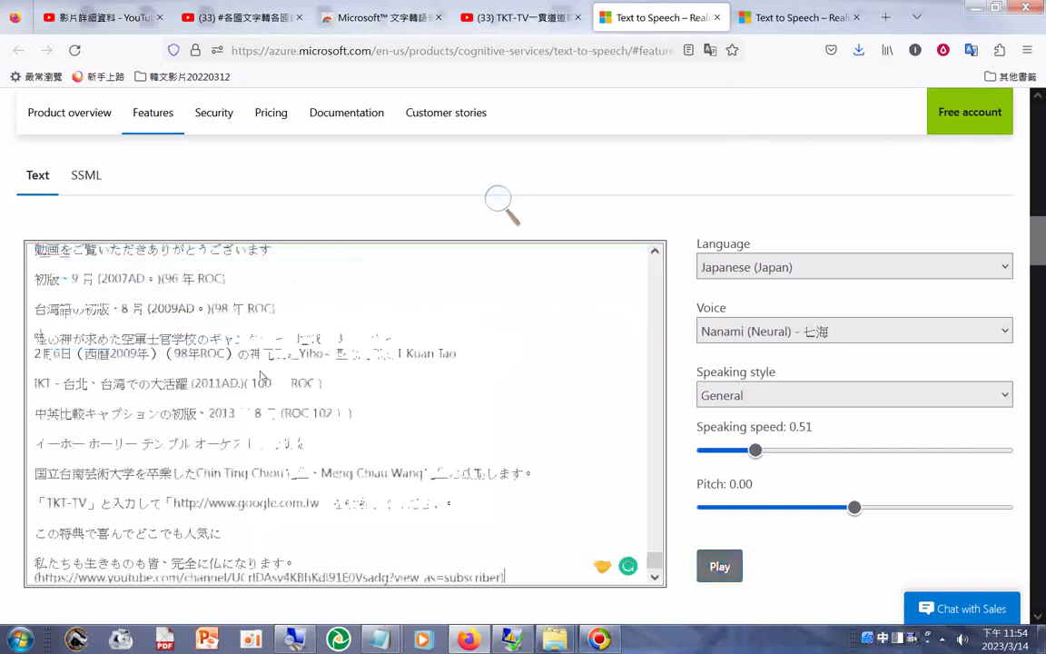
Review the opening lines of the pasted introduction and return to its I-Kuan-Tao Shen-Yuan Villa Yiho Holy Temple 概要 heading
left_click_drag(655, 563, 674, 229)
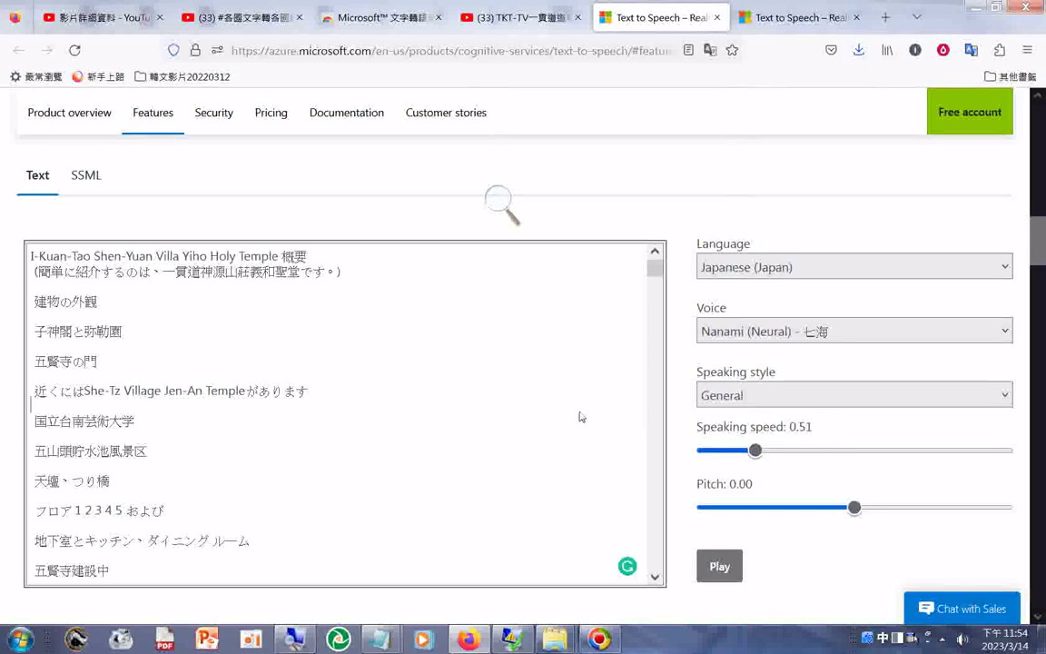
scroll(620, 430, "down", 3)
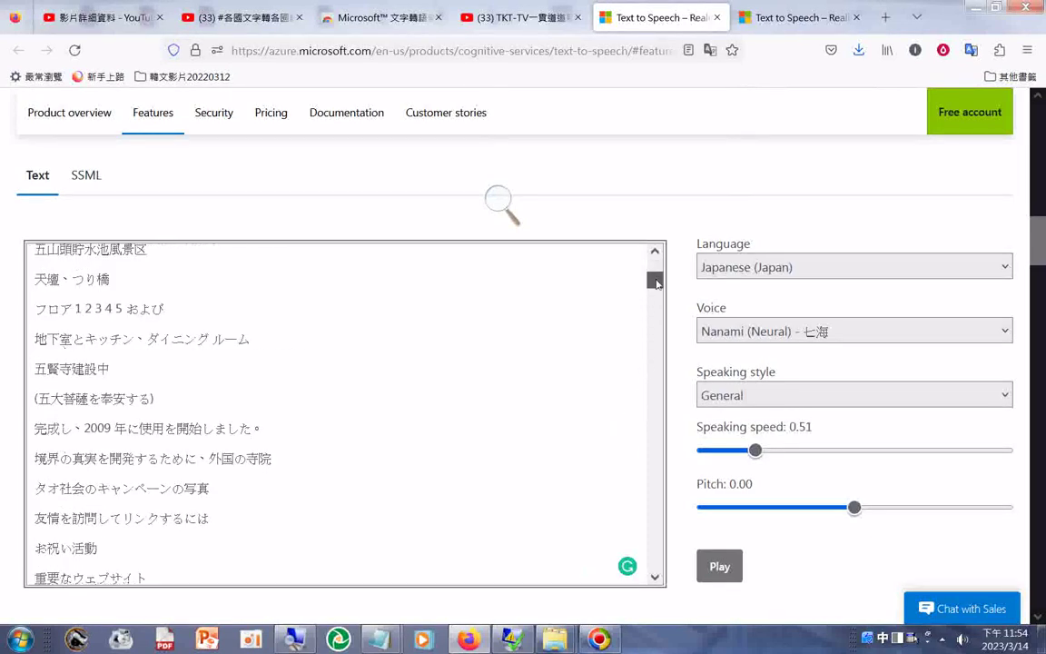
left_click_drag(654, 280, 684, 264)
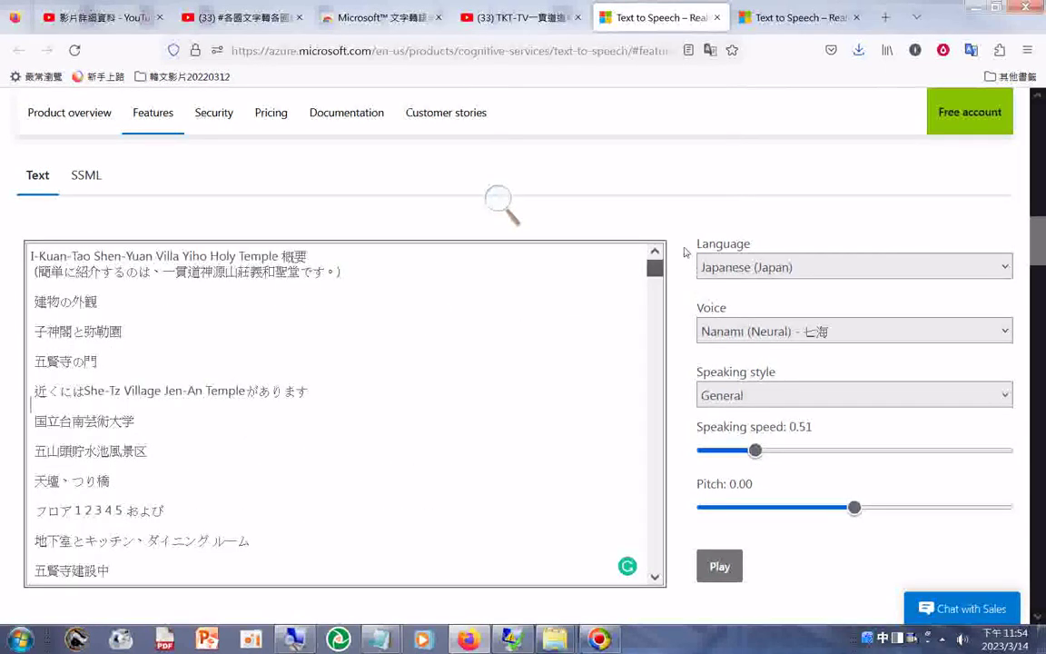
left_click(524, 491)
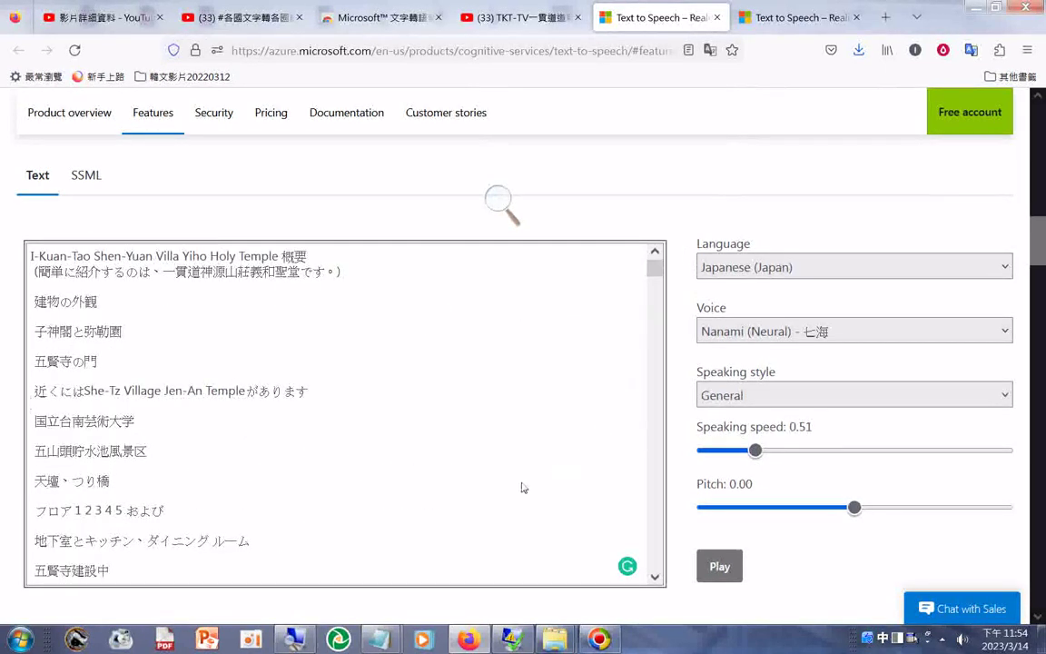
Check the note below the demo's text box about the maximum supported input length
scroll(525, 471, "up", 3)
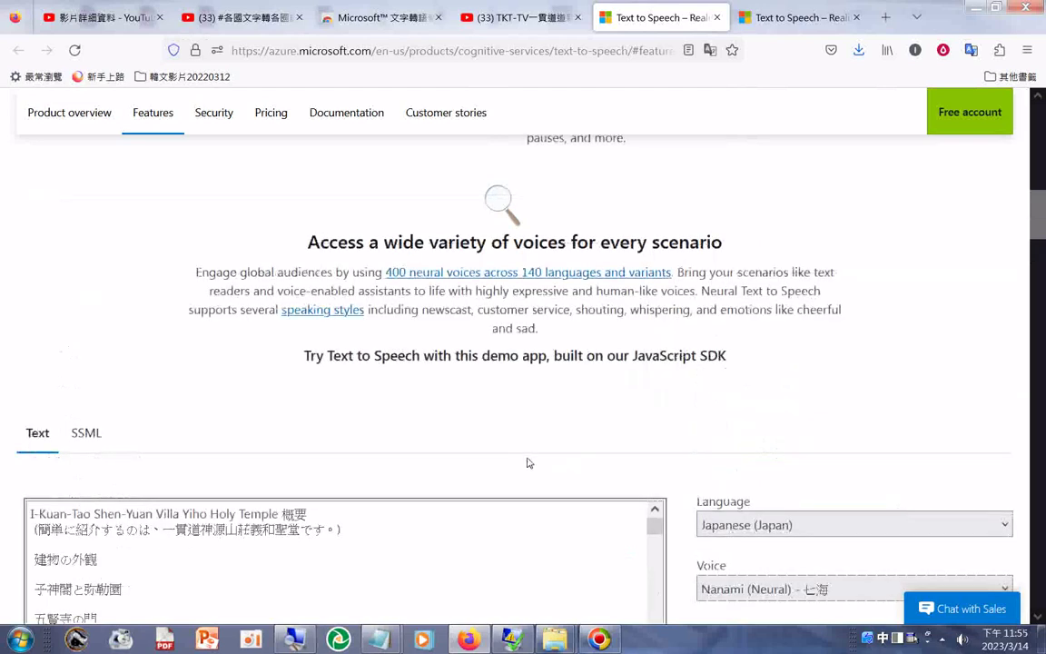
scroll(529, 463, "down", 5)
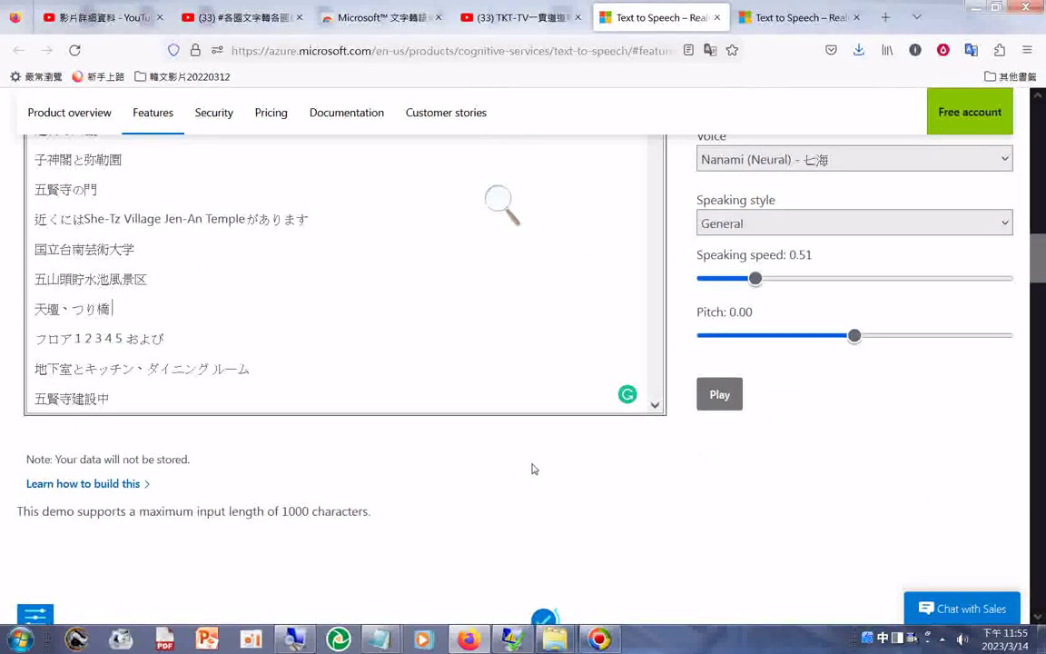
left_click_drag(372, 512, 245, 522)
left_click_drag(248, 522, 397, 515)
left_click(396, 514)
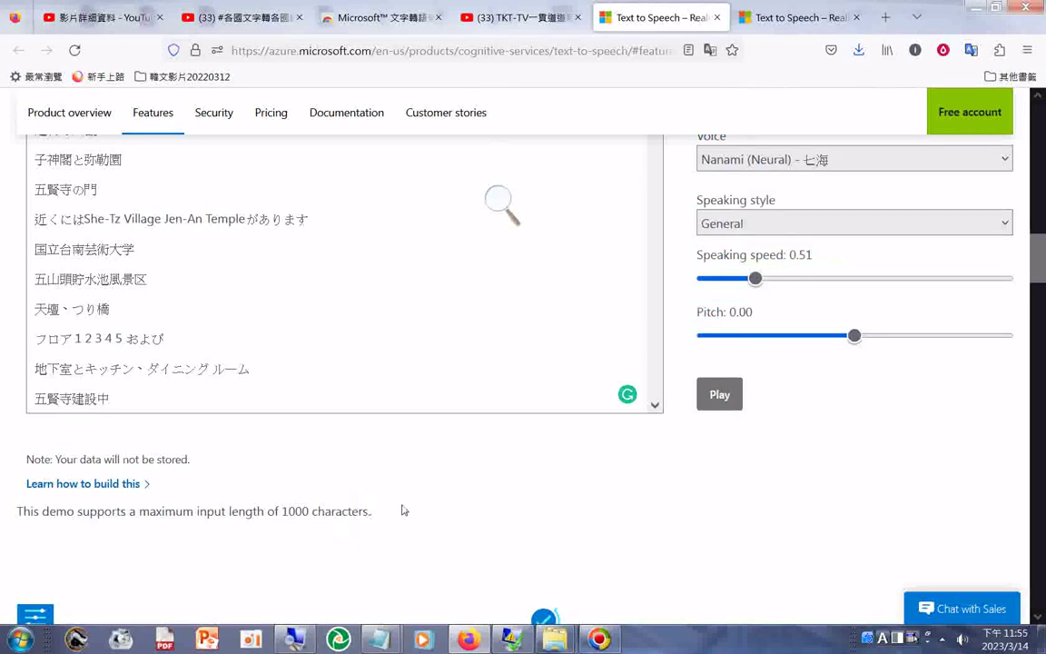
Look through the pasted introduction from its heading to the lines around オフィス兼フレンドシップホール and 多くの人の愛と願いの集い
scroll(405, 498, "up", 3)
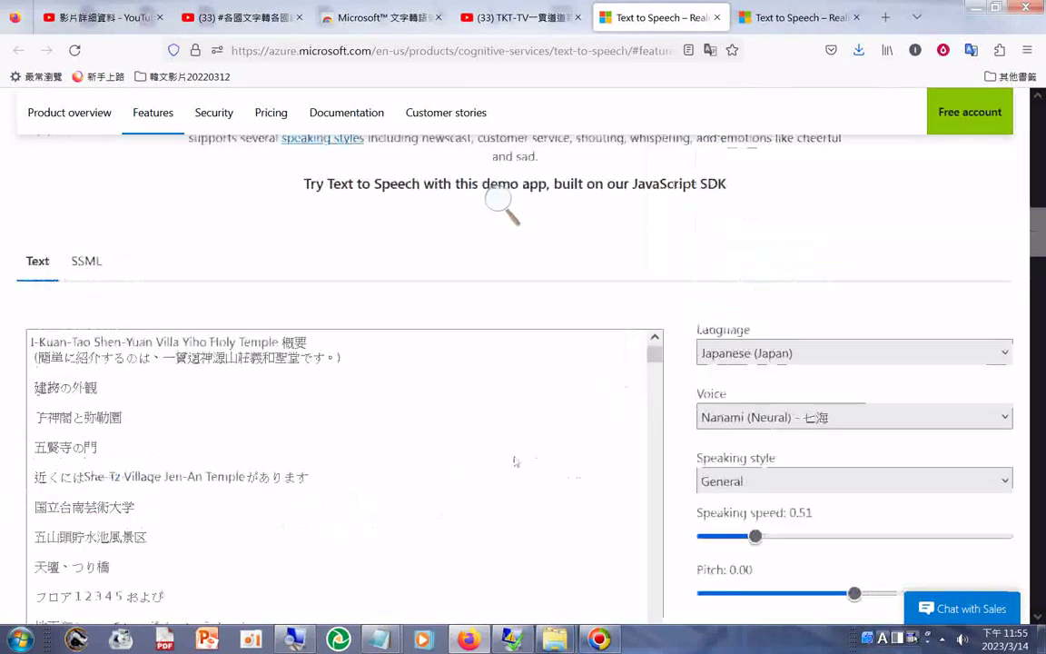
scroll(513, 463, "down", 5)
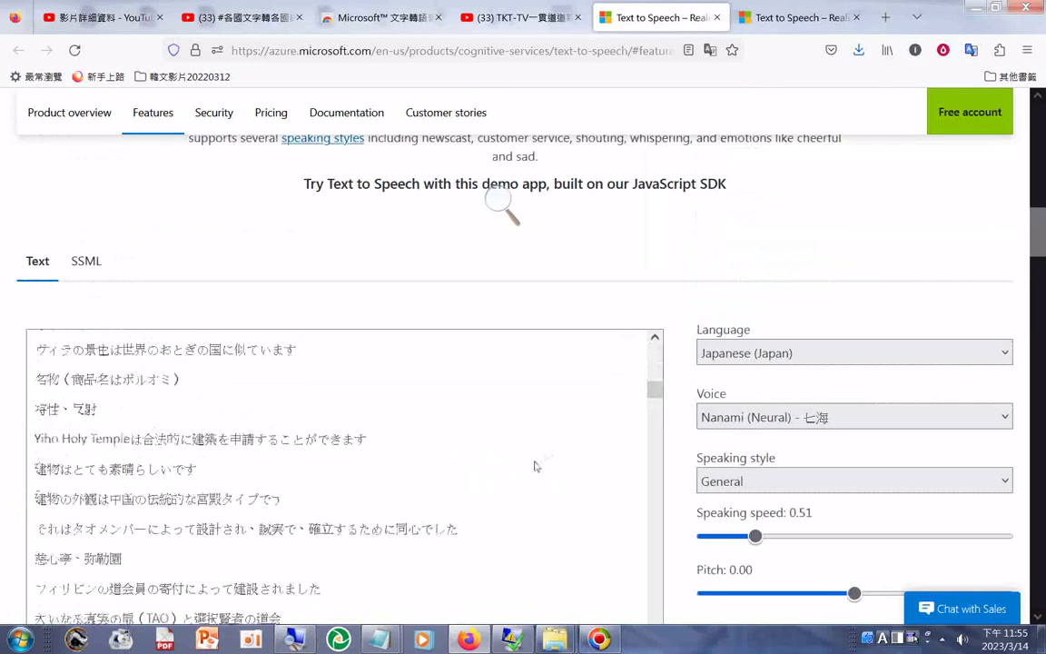
scroll(535, 466, "down", 3)
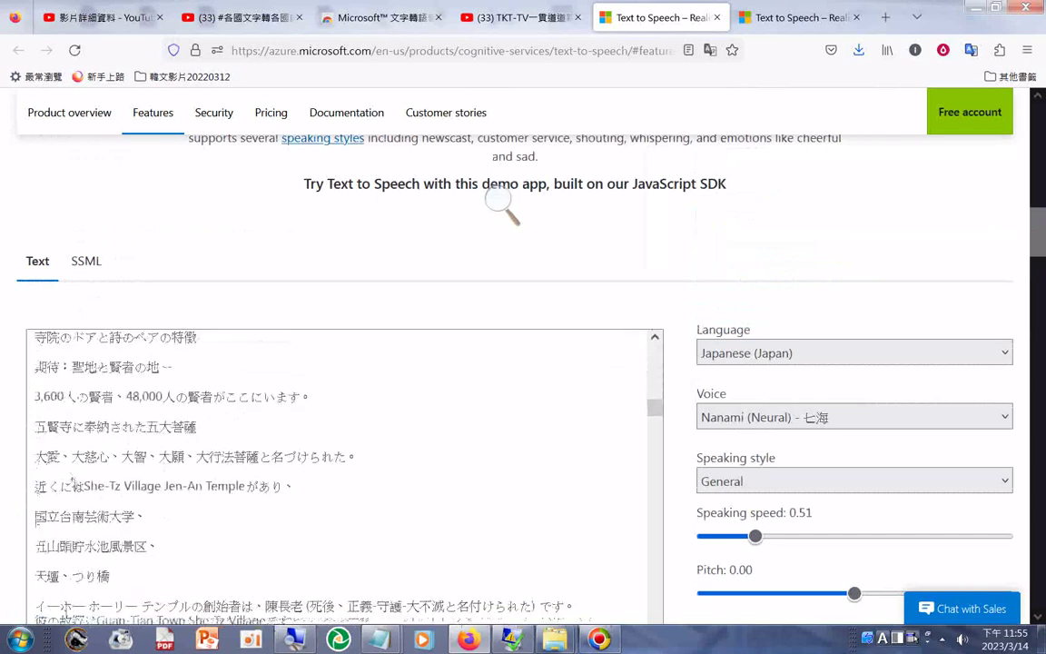
scroll(76, 485, "down", 8)
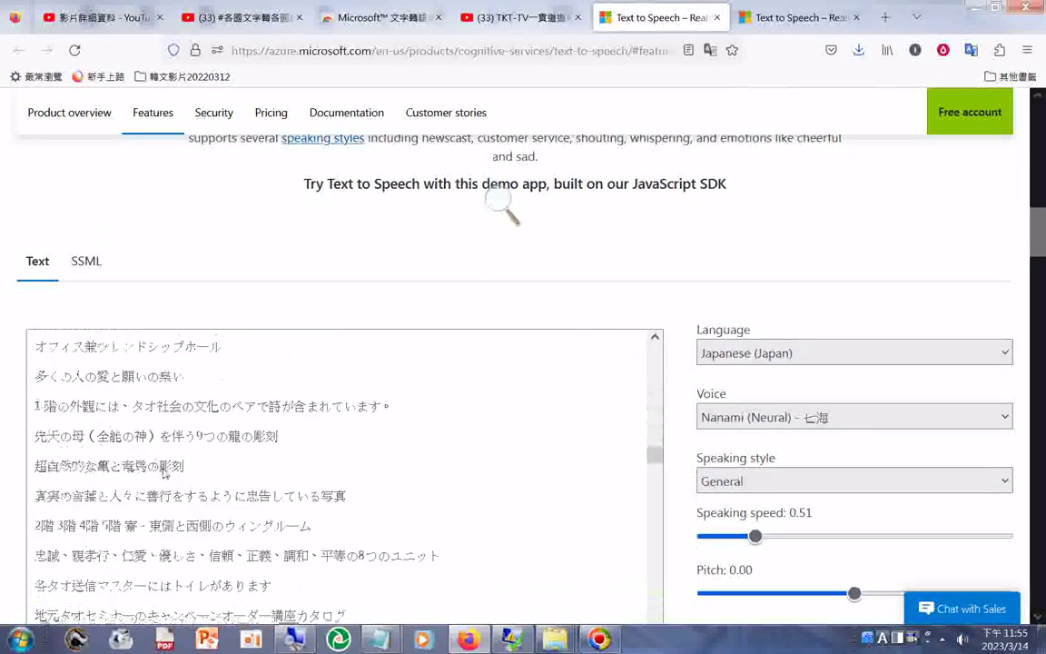
scroll(161, 472, "down", 3)
scroll(156, 474, "up", 3)
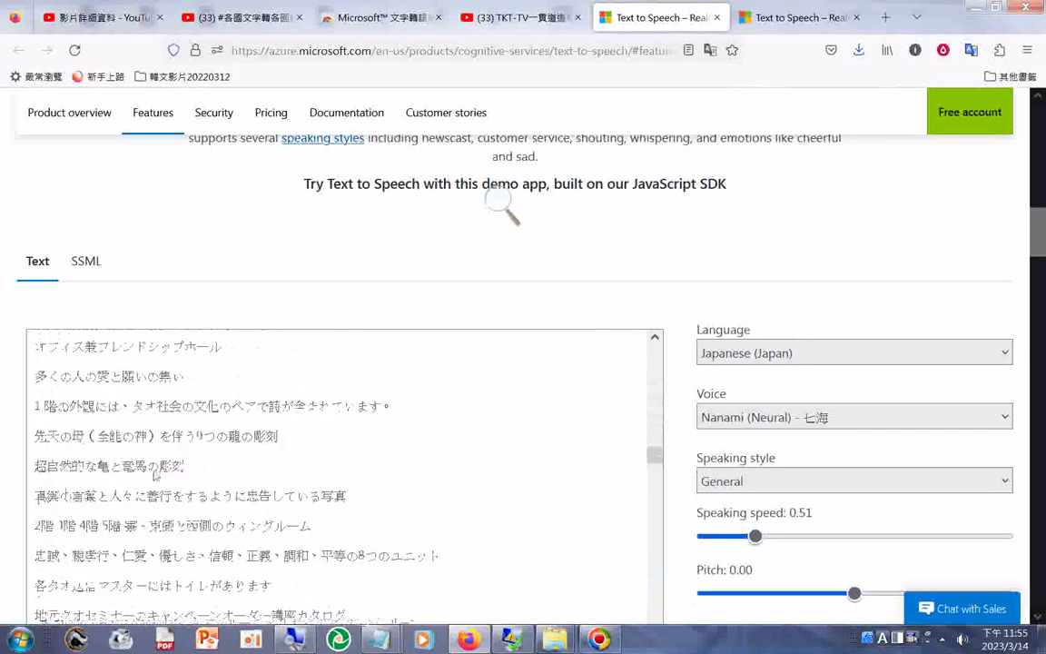
scroll(32, 407, "up", 1)
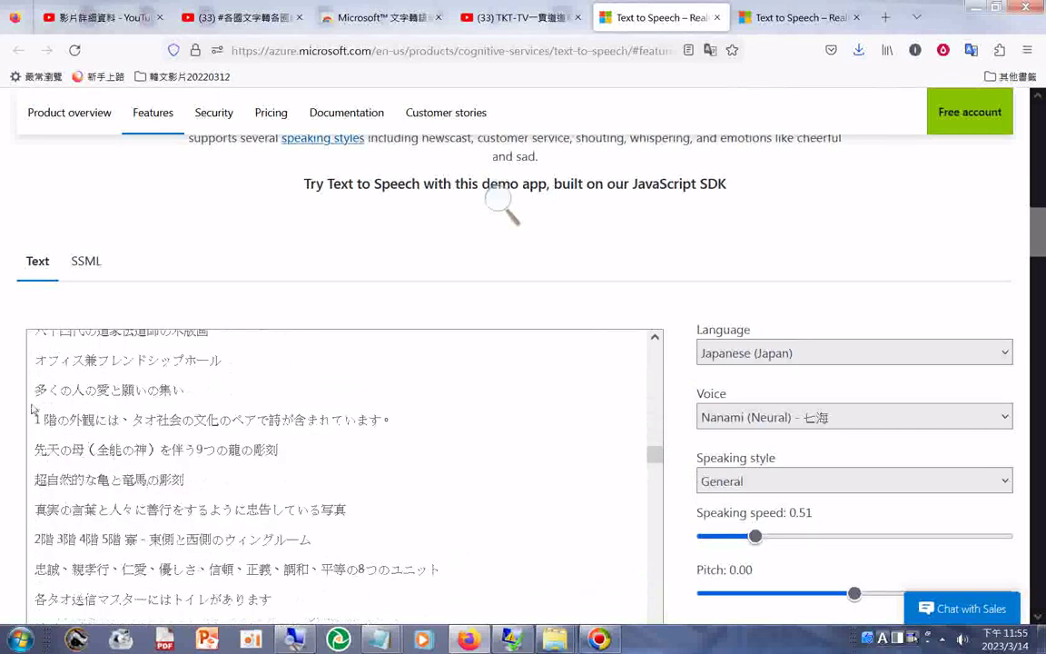
scroll(32, 409, "up", 1)
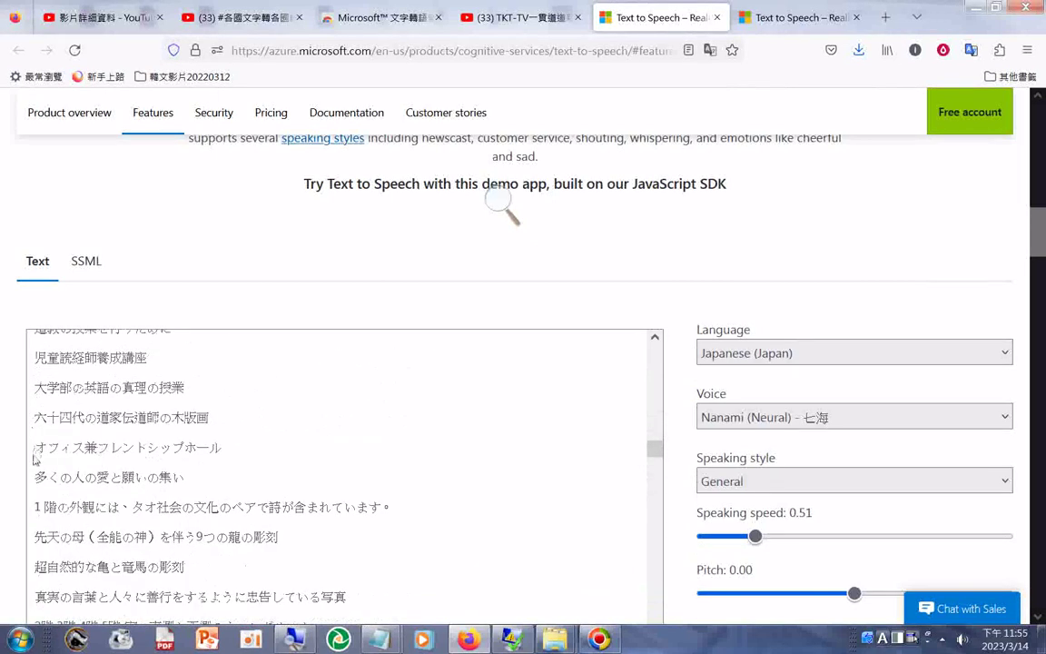